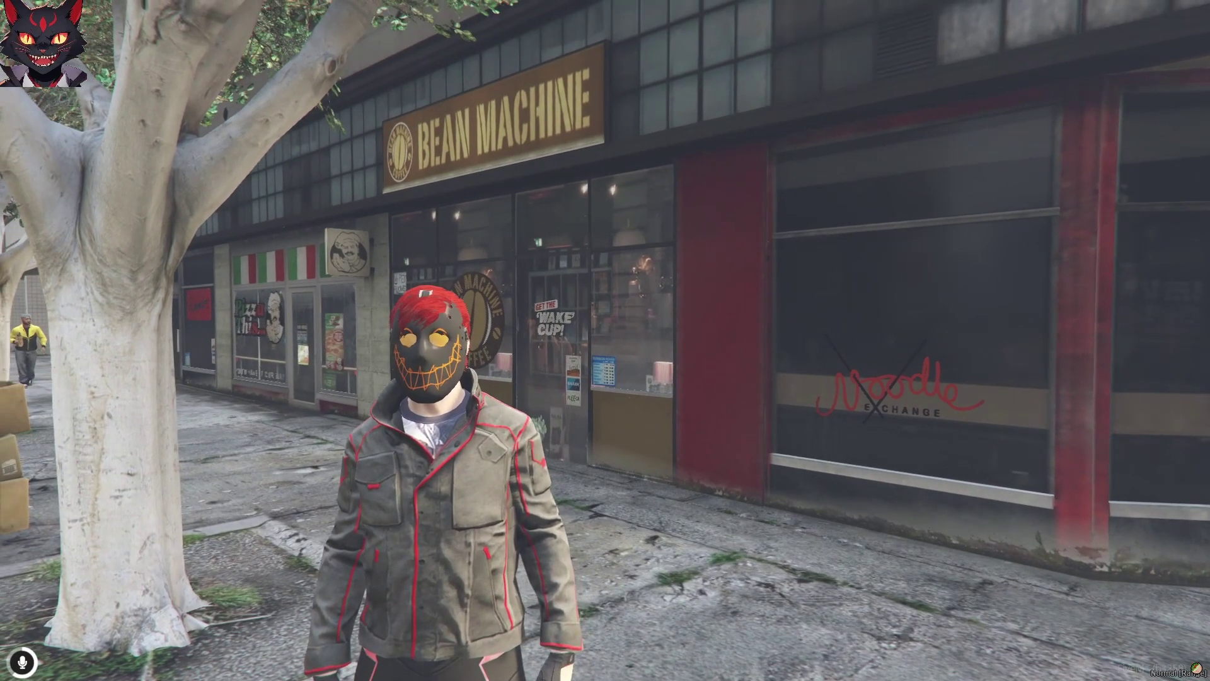
pyautogui.press('b')
pyautogui.press('b')
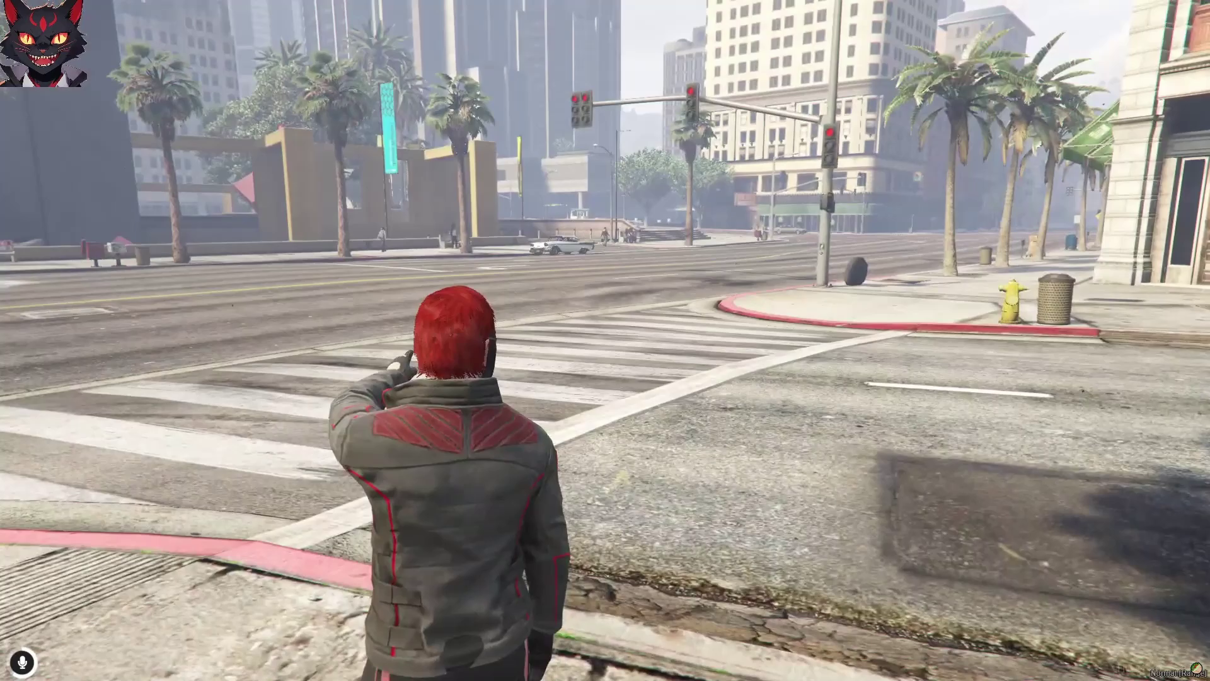
pyautogui.press('b')
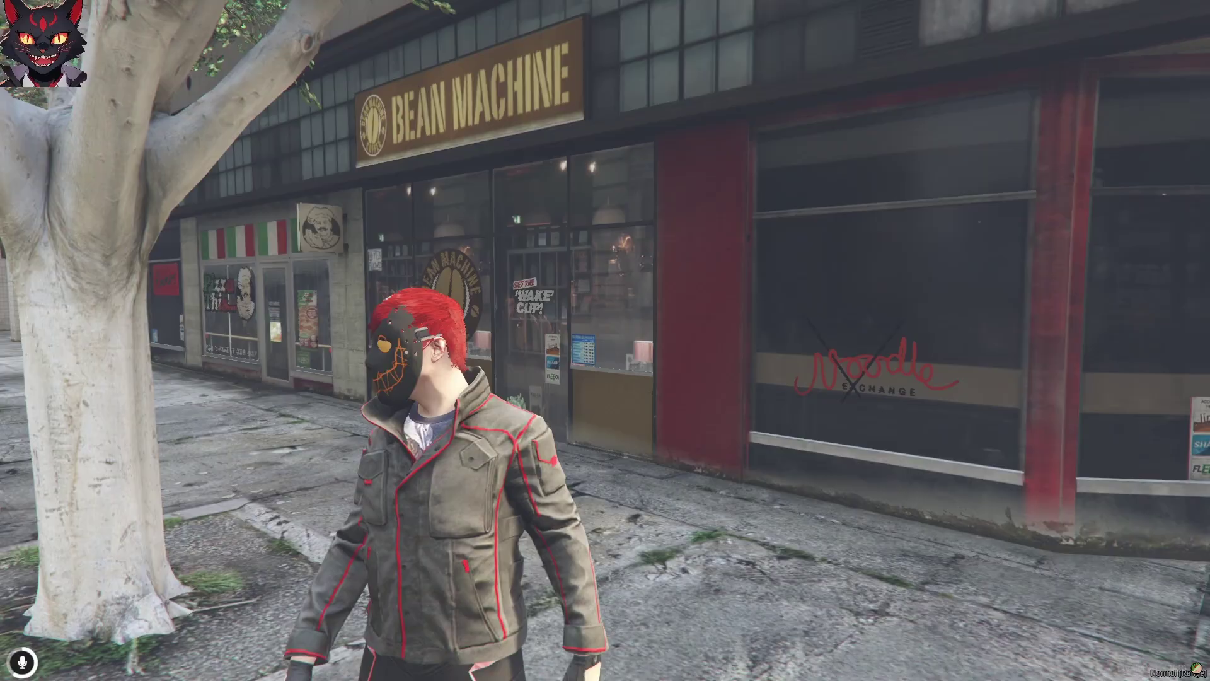
pyautogui.press('s')
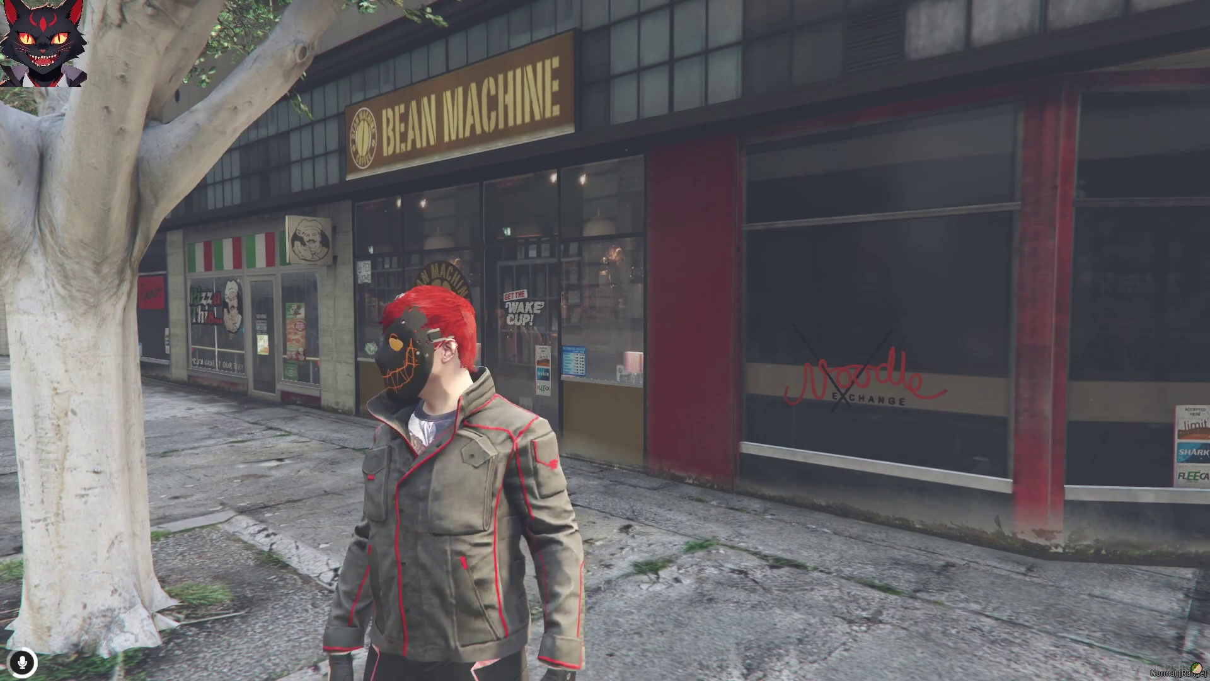
# Switch to File Explorer and create a folder named [mlos] inside the server's resources folder.
pyautogui.hotkey('alt', 'Tab')
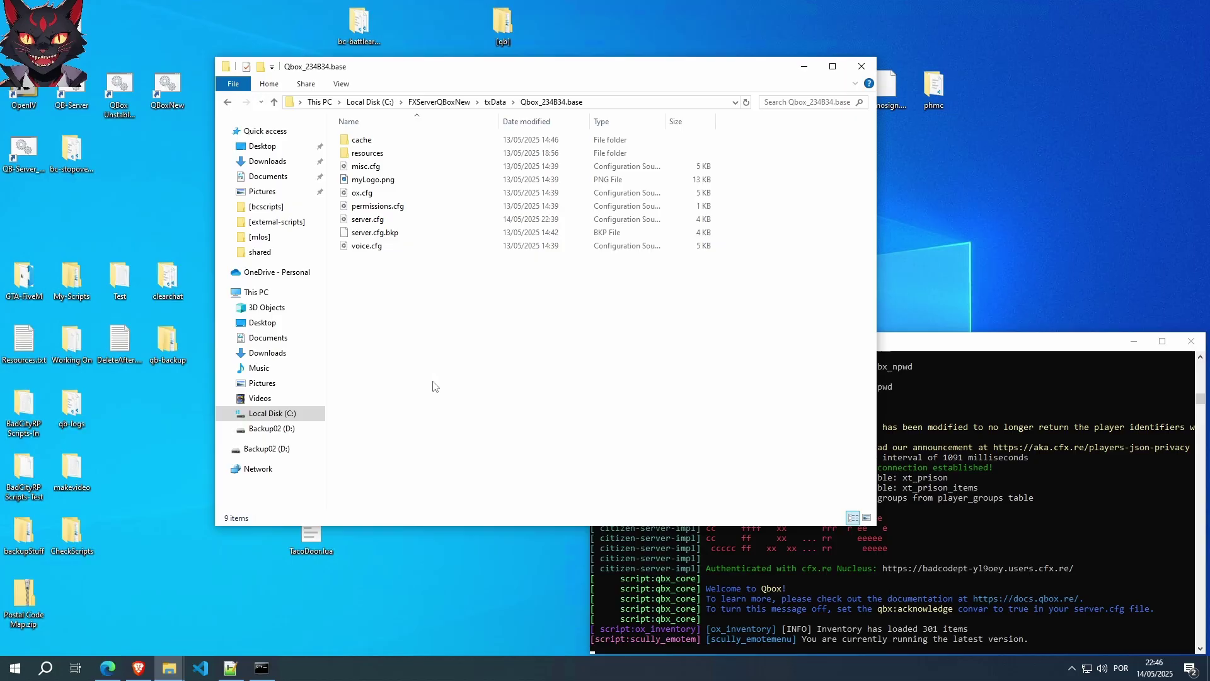
pyautogui.doubleClick(357, 154)
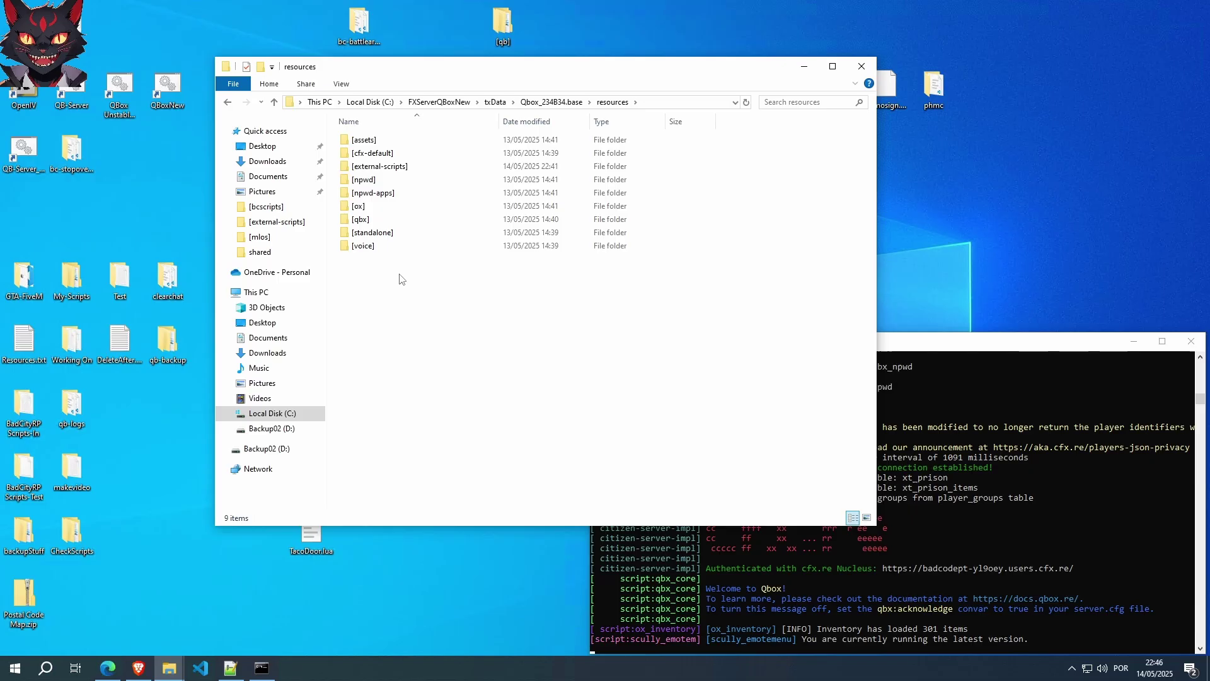
pyautogui.rightClick(382, 293)
pyautogui.moveTo(511, 441)
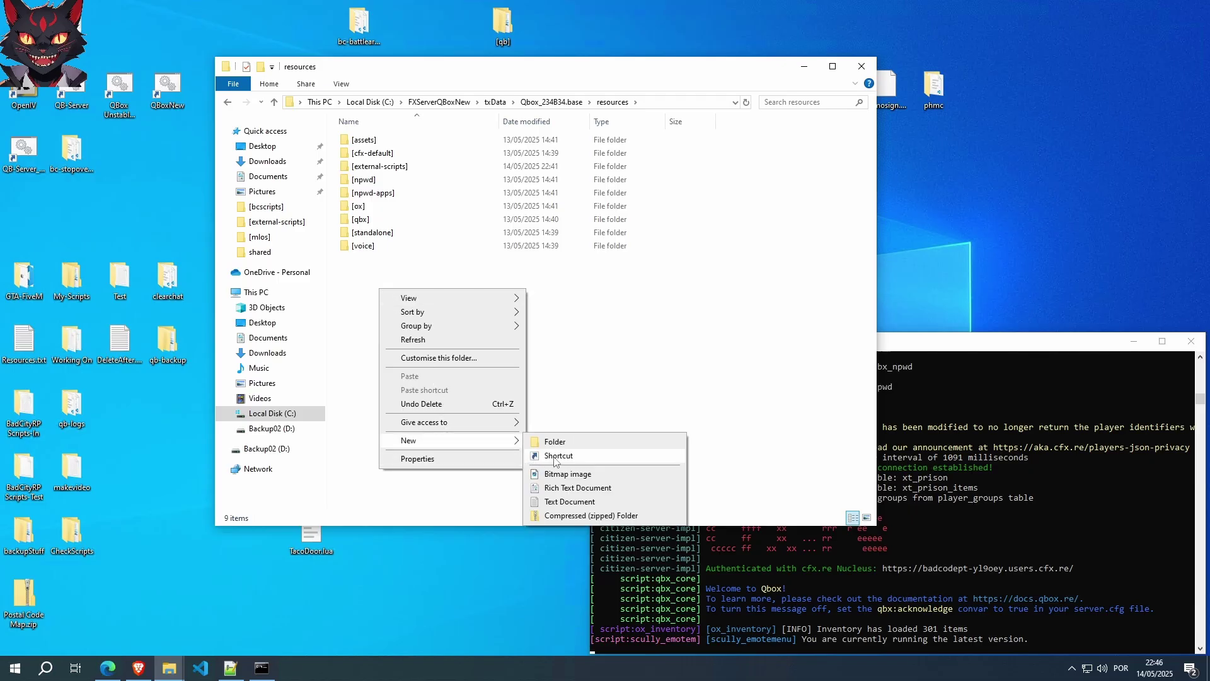
pyautogui.click(561, 445)
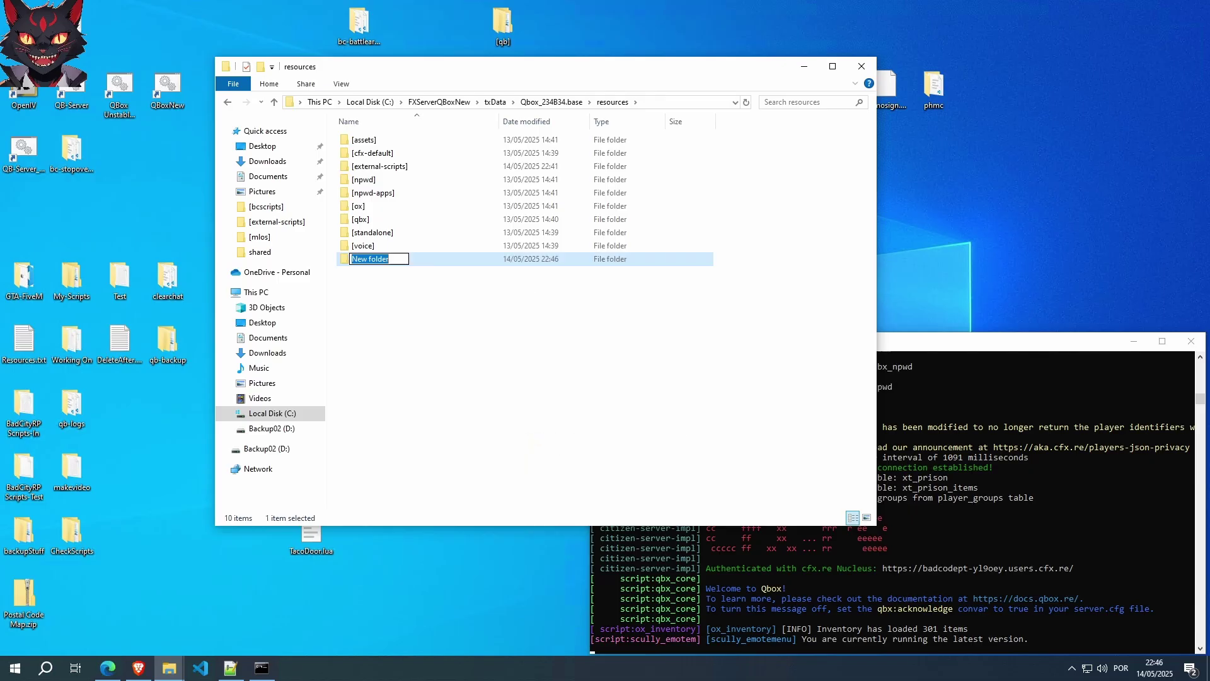
pyautogui.write('[]')
pyautogui.write('mlos')
pyautogui.click(507, 413)
pyautogui.click(359, 179)
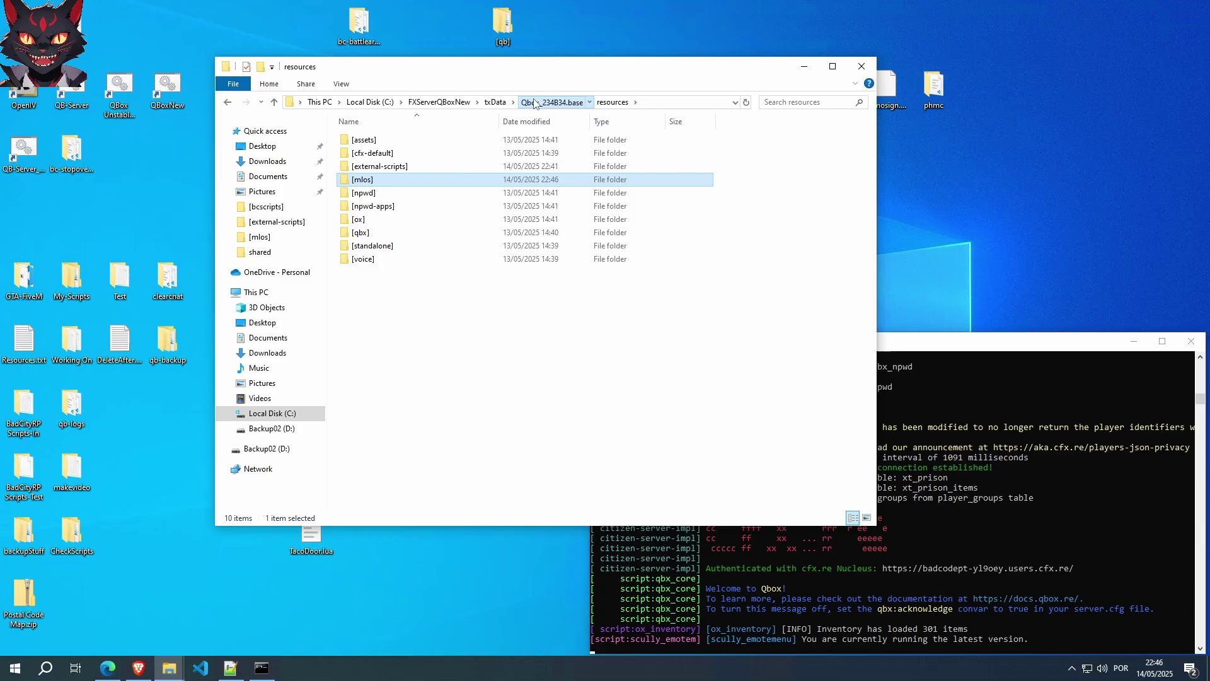
# Open server.cfg from the Qbox_234B34.base folder in Notepad++ and add the line "ensure [mlos]" directly under the My Additions heading.
pyautogui.click(550, 102)
pyautogui.click(371, 221)
pyautogui.rightClick(370, 220)
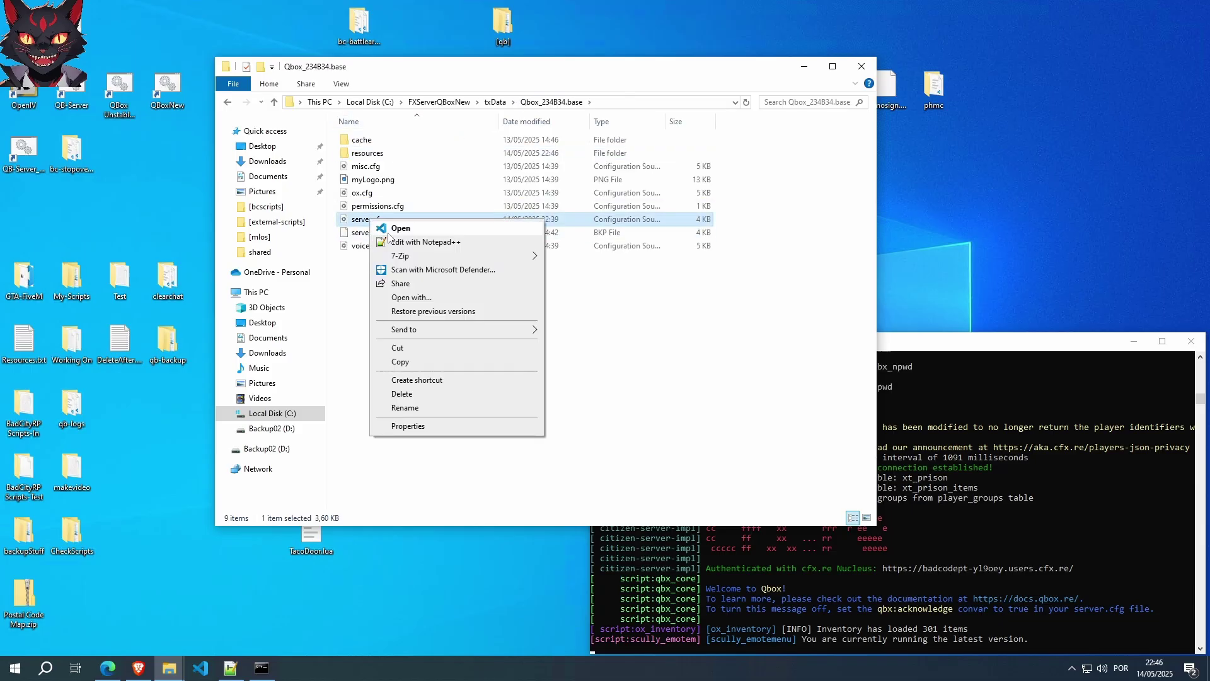
pyautogui.click(394, 241)
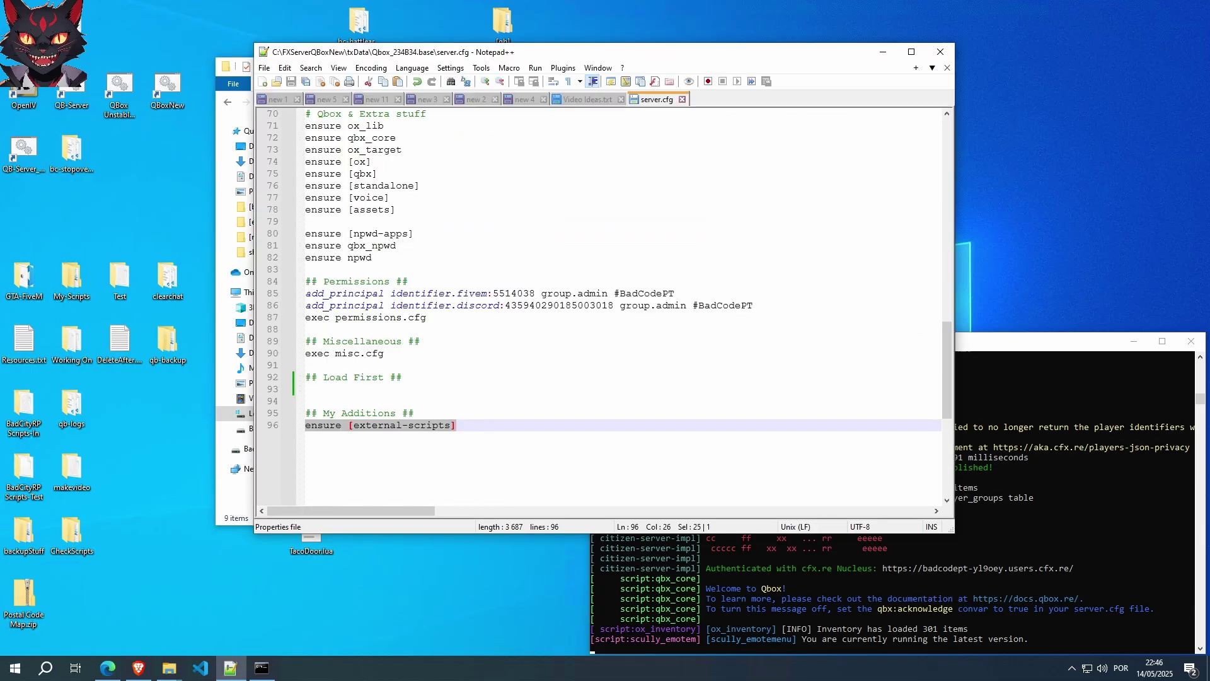
pyautogui.click(307, 389)
pyautogui.click(414, 413)
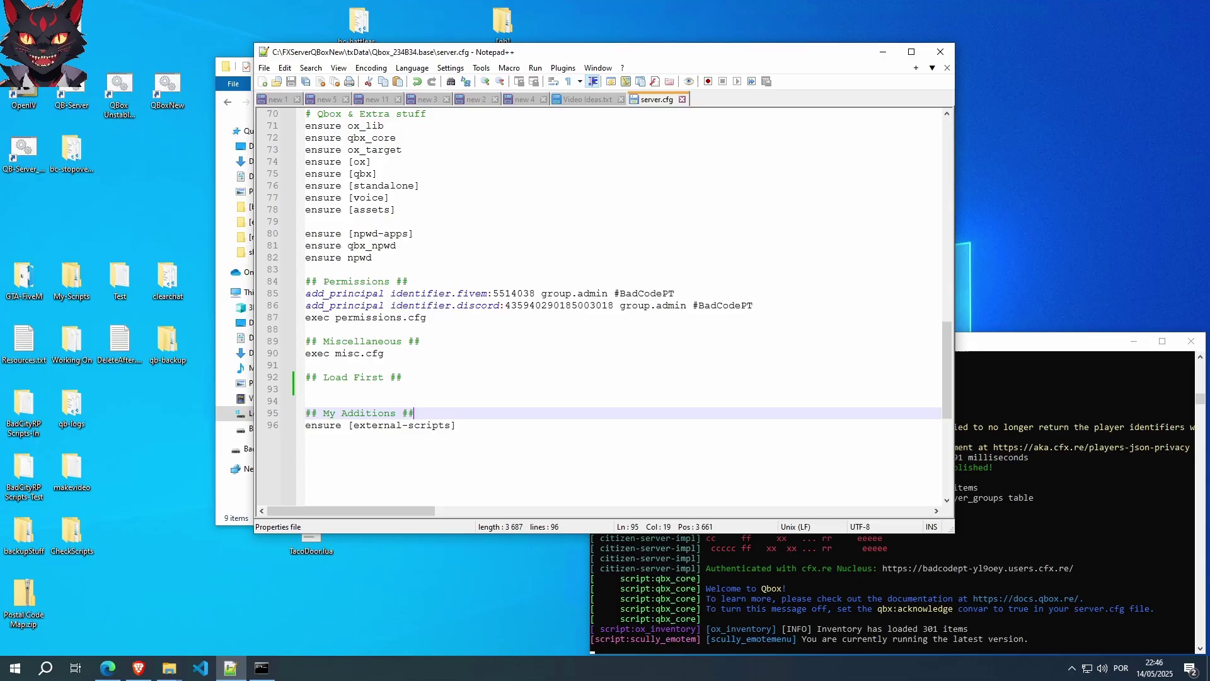
pyautogui.press('Return')
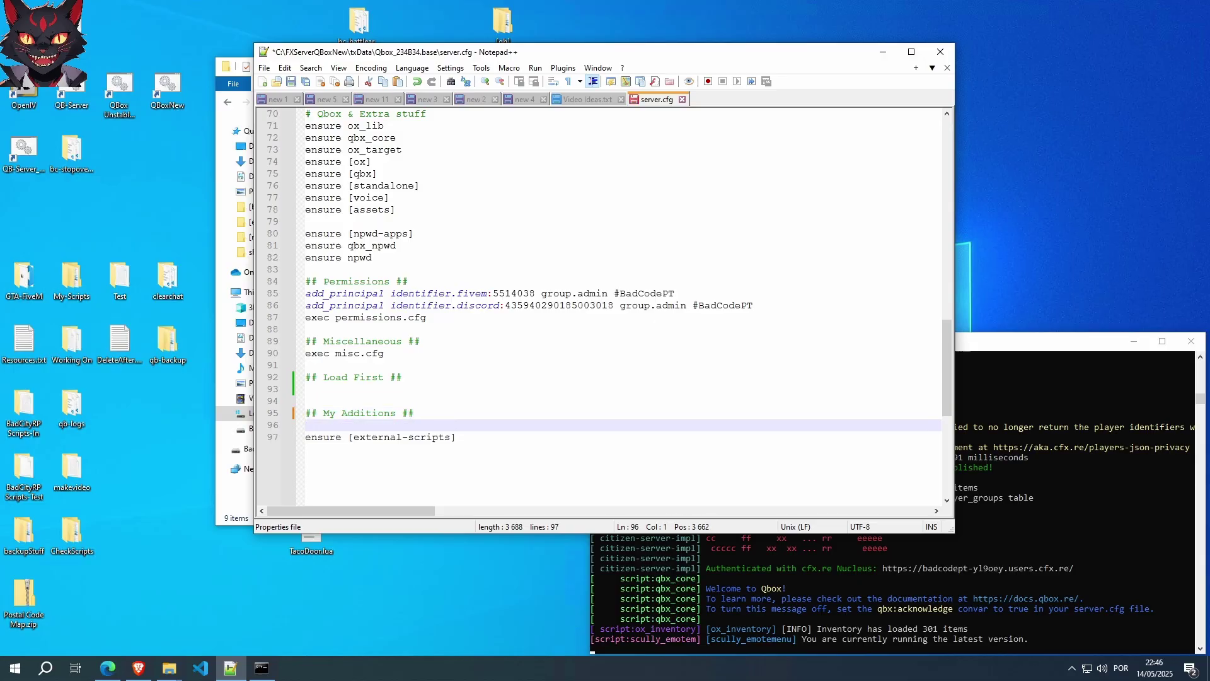
pyautogui.write('ensur')
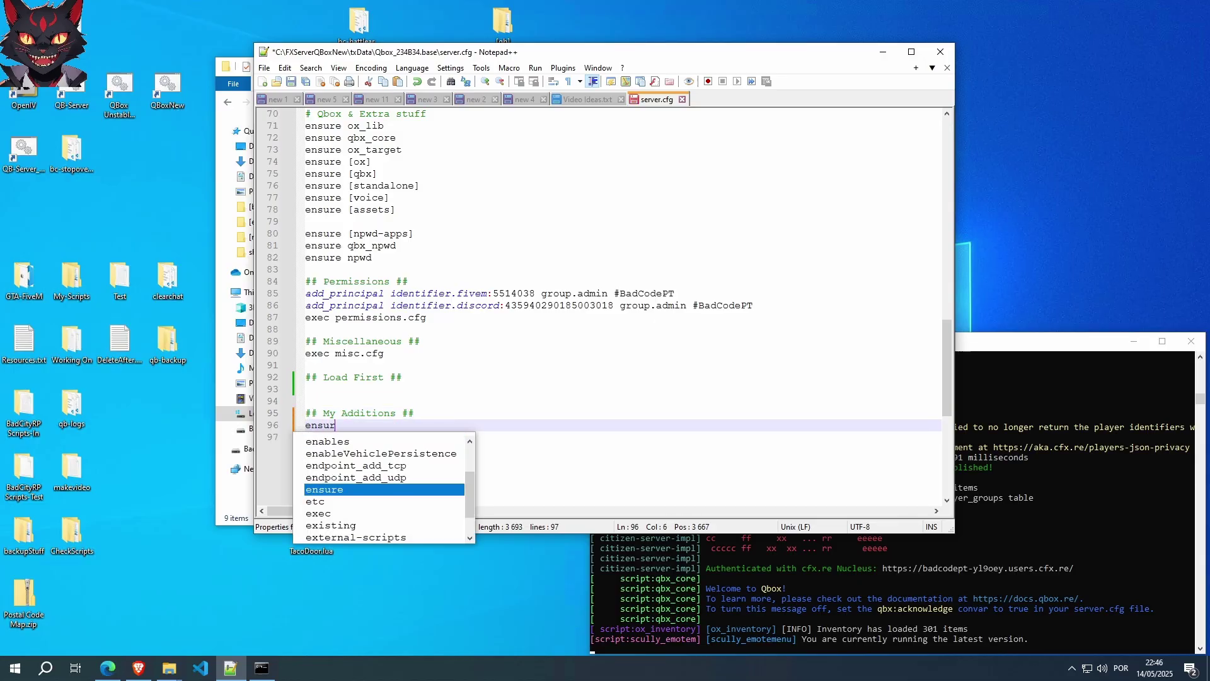
pyautogui.write('e [m')
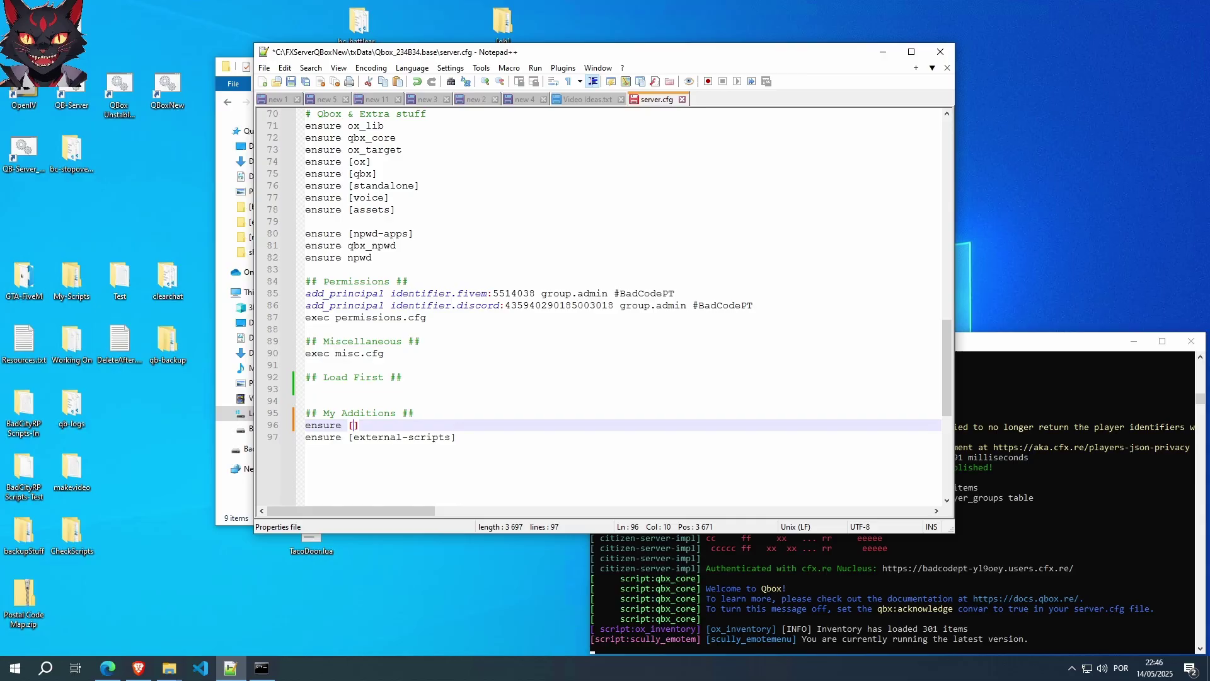
pyautogui.write('los')
# Remove the "ensure [mlos]" line from server.cfg, save the file and minimize the editor.
pyautogui.moveTo(383, 425); pyautogui.dragTo(299, 434)
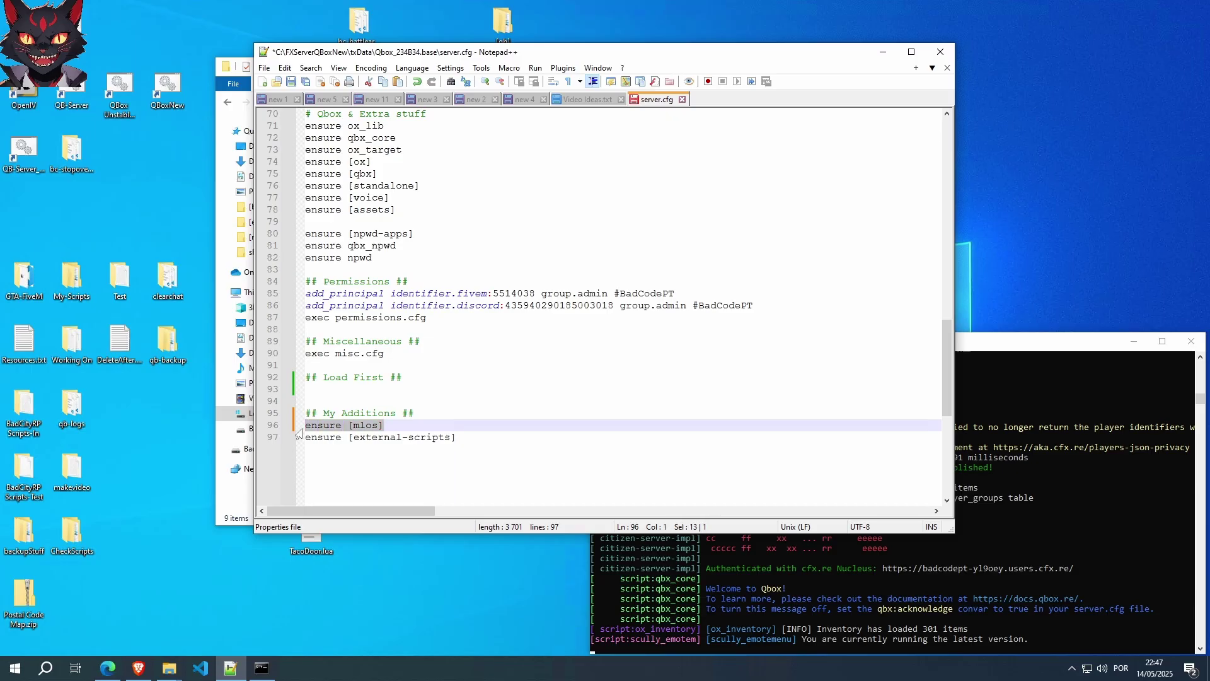
pyautogui.press('BackSpace')
pyautogui.press('BackSpace')
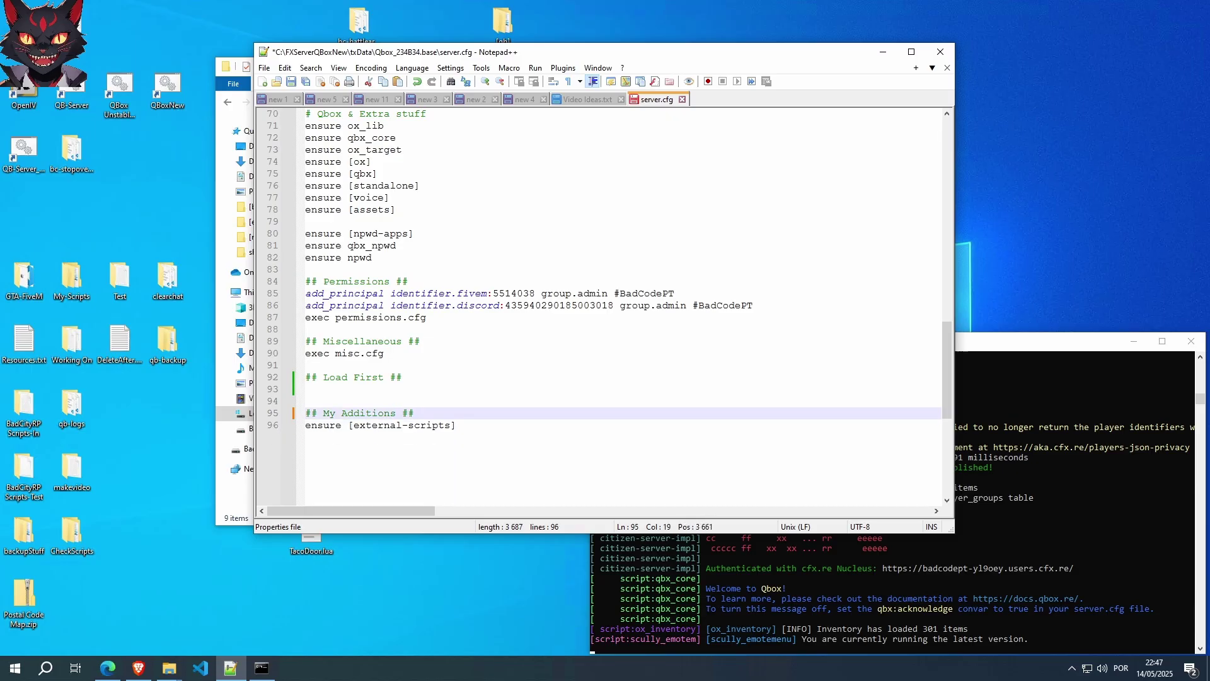
pyautogui.press('Down')
pyautogui.press('End')
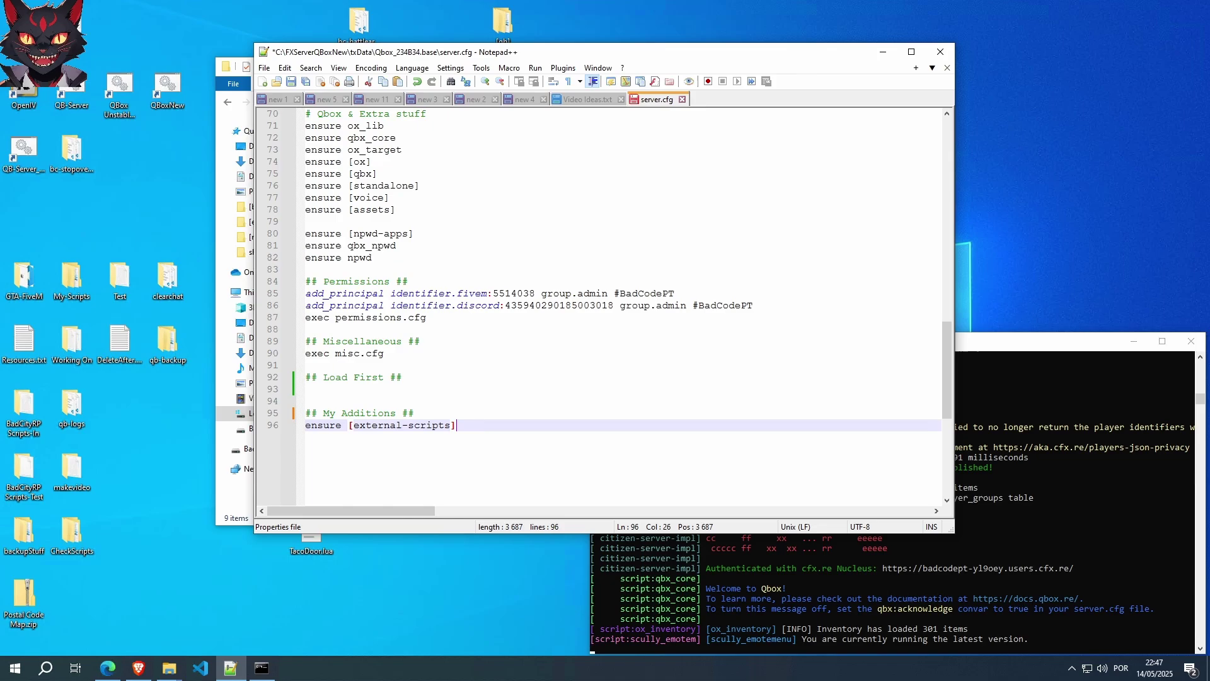
pyautogui.moveTo(349, 425); pyautogui.dragTo(457, 426)
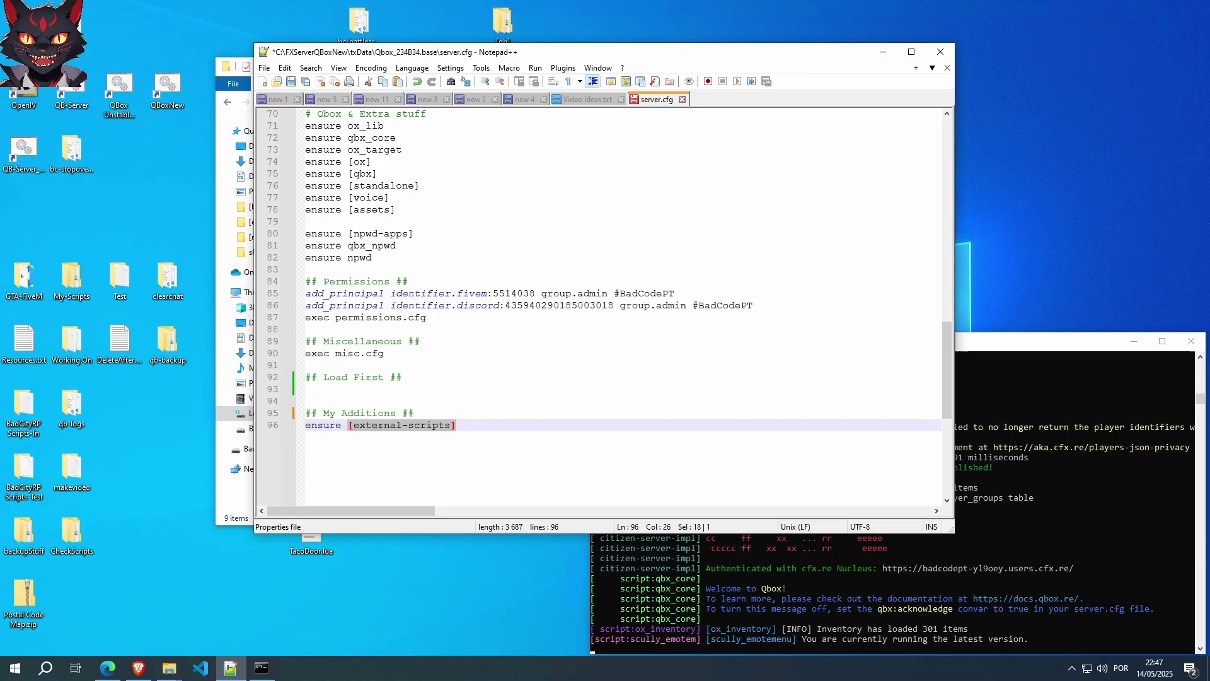
pyautogui.hotkey('ctrl', 's')
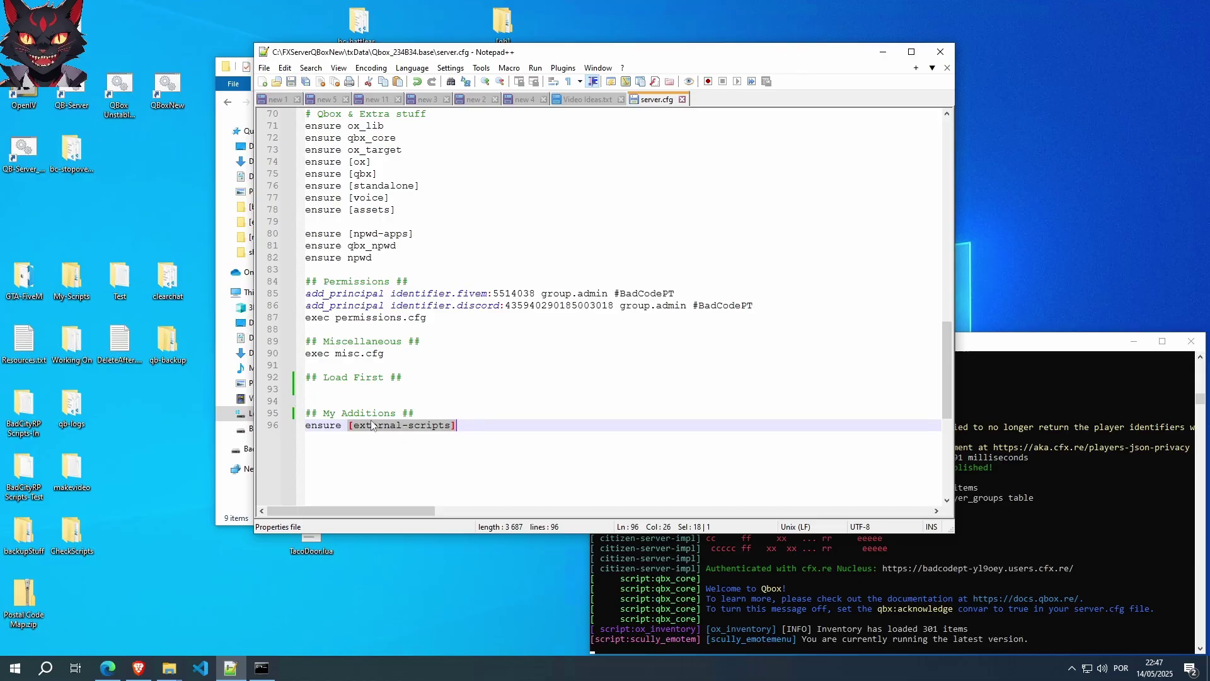
pyautogui.click(882, 52)
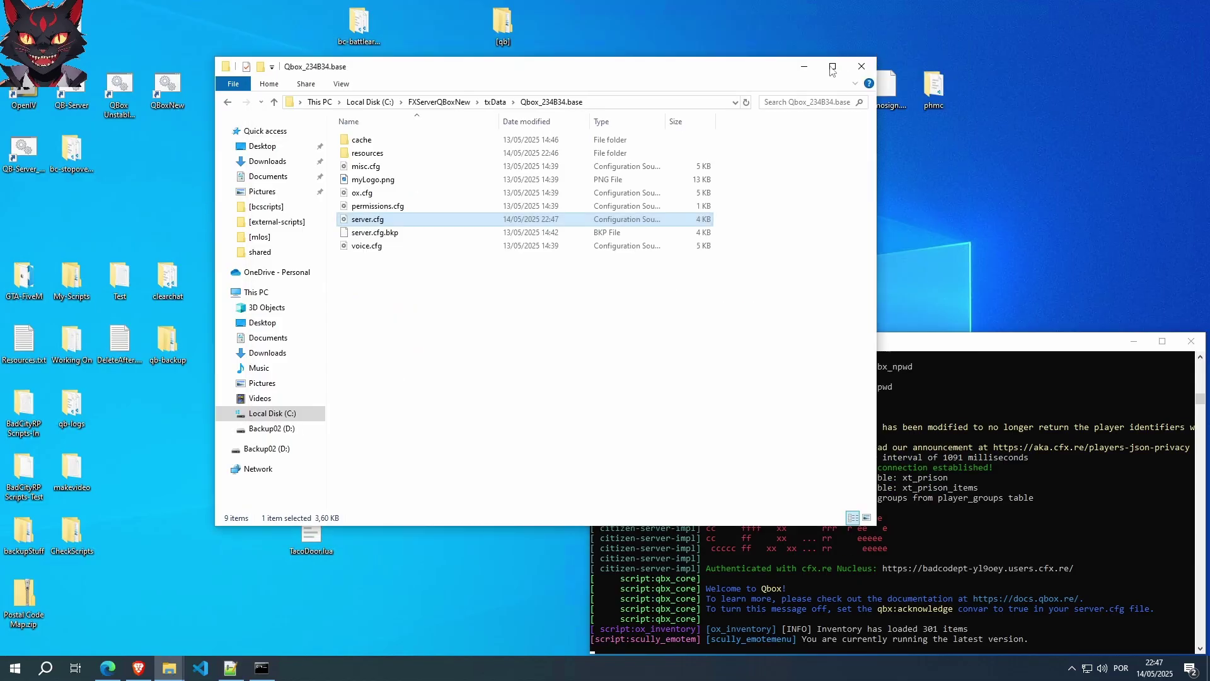
# Delete the [mlos] folder located directly inside the resources folder.
pyautogui.doubleClick(365, 153)
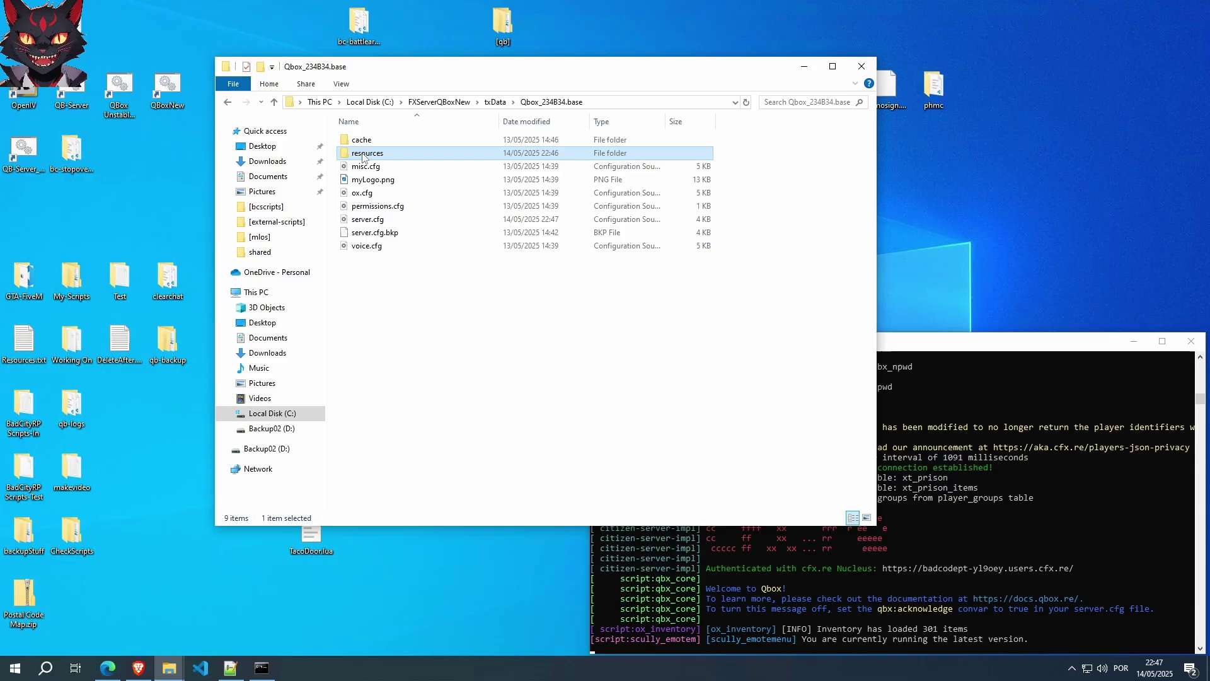
pyautogui.rightClick(375, 180)
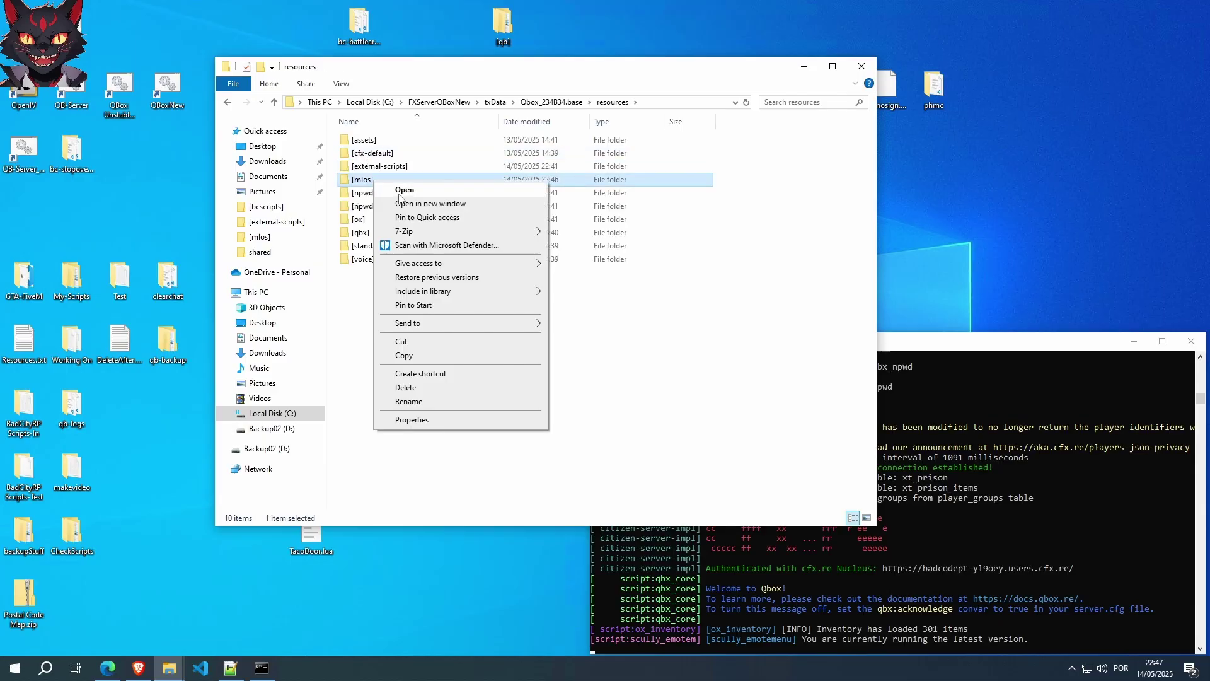
pyautogui.click(435, 388)
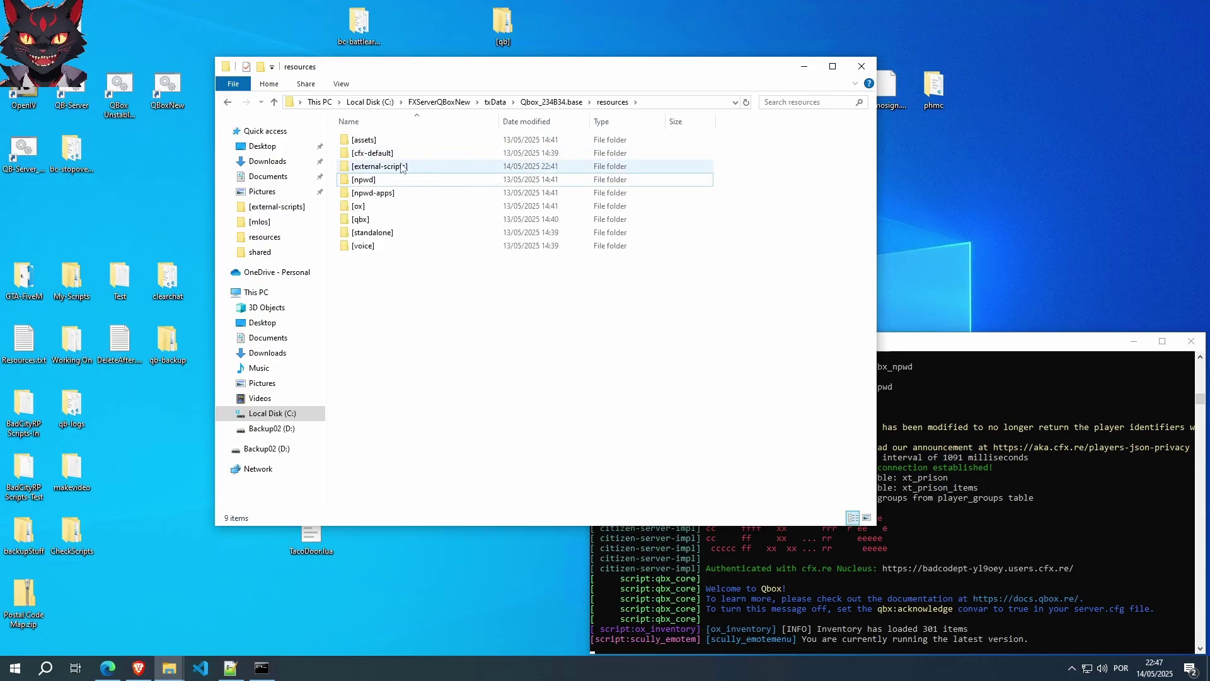
pyautogui.click(365, 169)
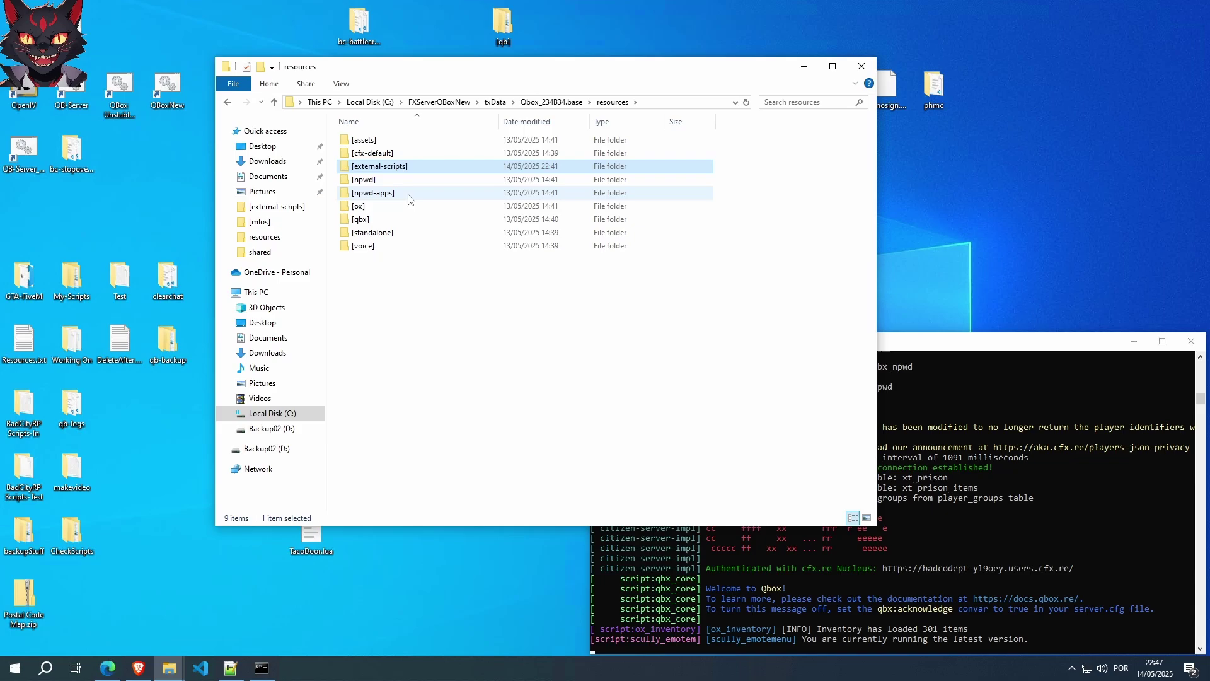
pyautogui.moveTo(347, 169)
pyautogui.press('F2')
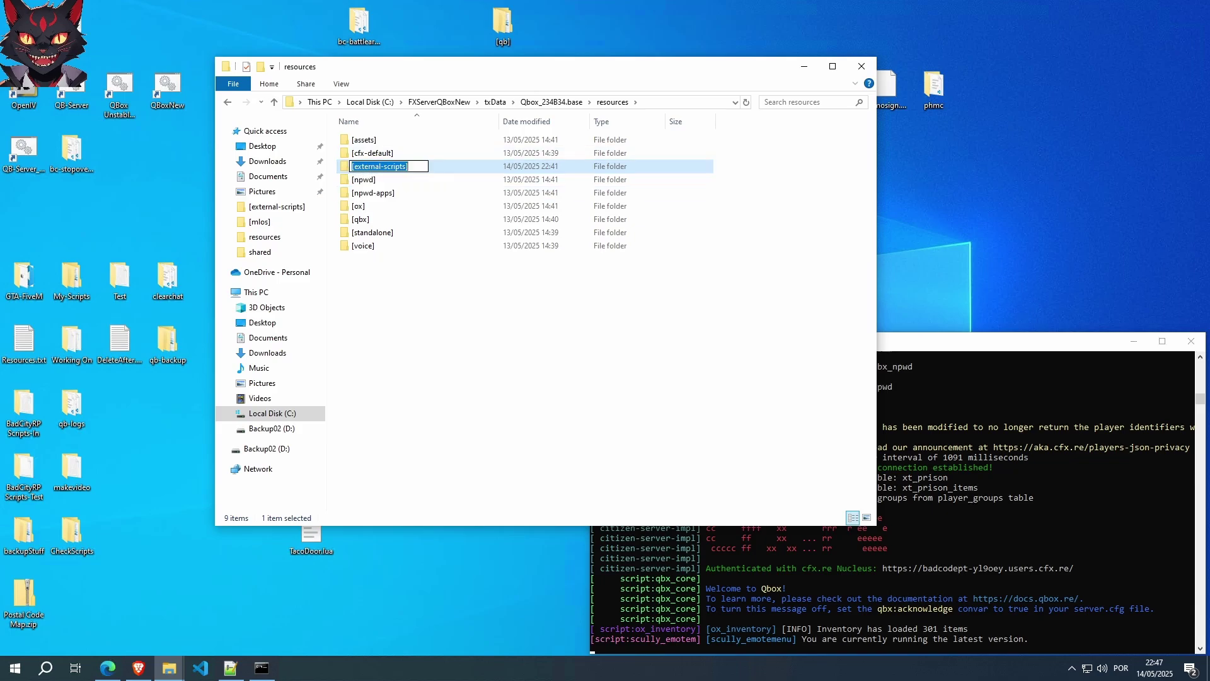
pyautogui.press('Escape')
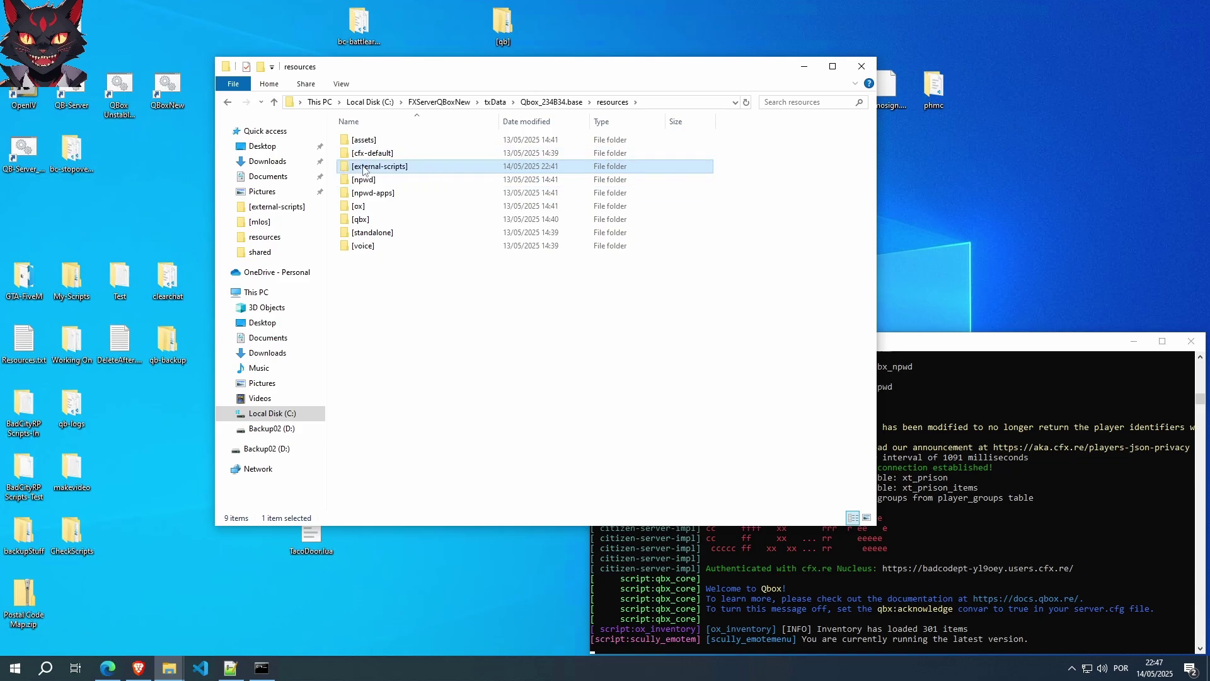
# Review the server's resource folders by selecting all of them except [external-scripts], and clear the selection.
pyautogui.click(361, 144)
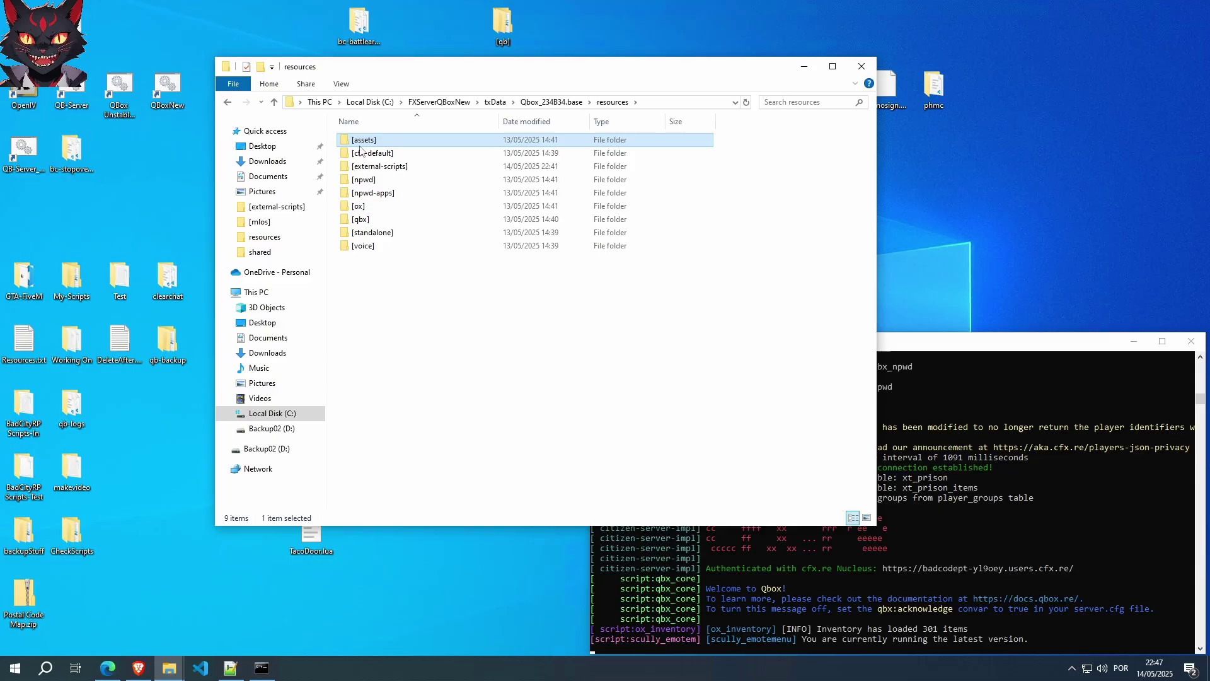
pyautogui.keyDown('ctrl'); pyautogui.click(362, 153); pyautogui.keyUp('ctrl')
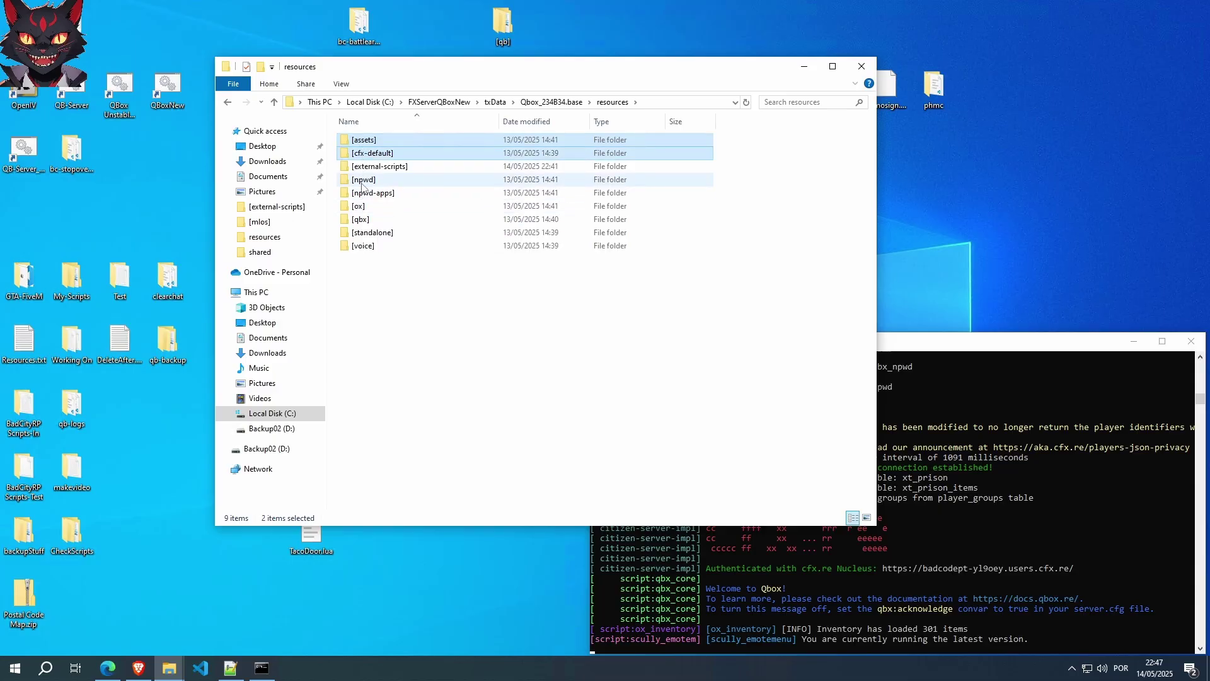
pyautogui.keyDown('ctrl'); pyautogui.click(362, 181); pyautogui.keyUp('ctrl')
pyautogui.keyDown('ctrl'); pyautogui.click(362, 194); pyautogui.keyUp('ctrl')
pyautogui.keyDown('ctrl'); pyautogui.click(361, 208); pyautogui.keyUp('ctrl')
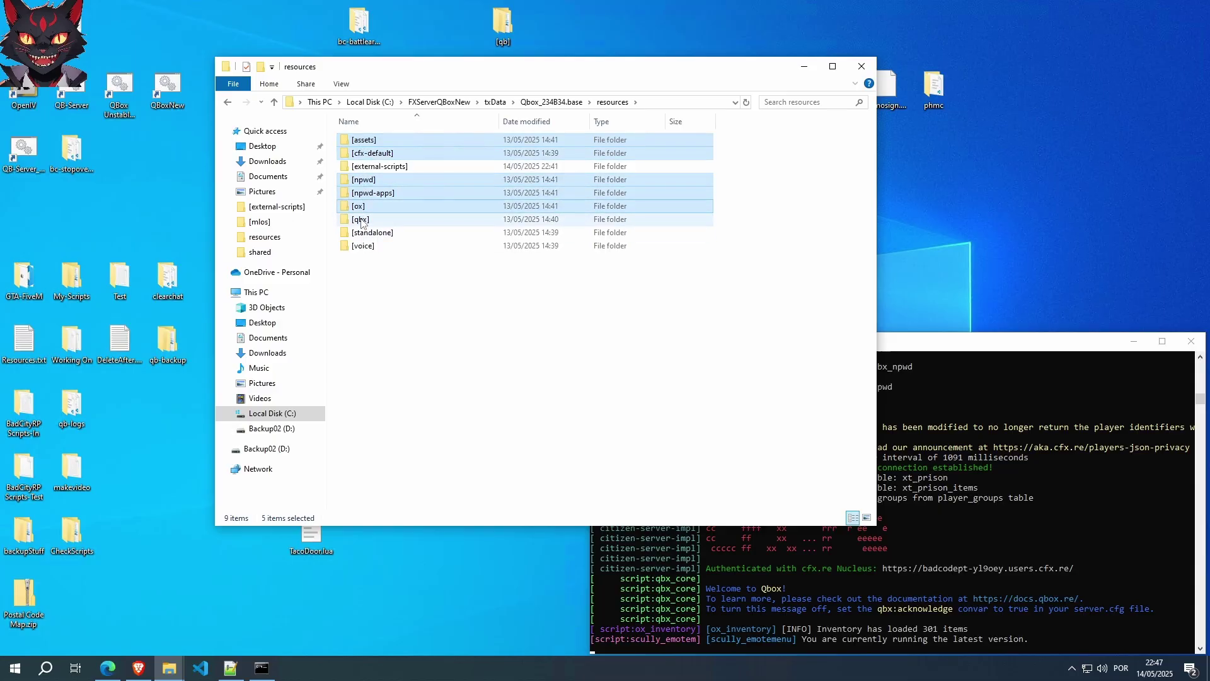
pyautogui.keyDown('ctrl'); pyautogui.click(361, 220); pyautogui.keyUp('ctrl')
pyautogui.keyDown('ctrl'); pyautogui.click(367, 233); pyautogui.keyUp('ctrl')
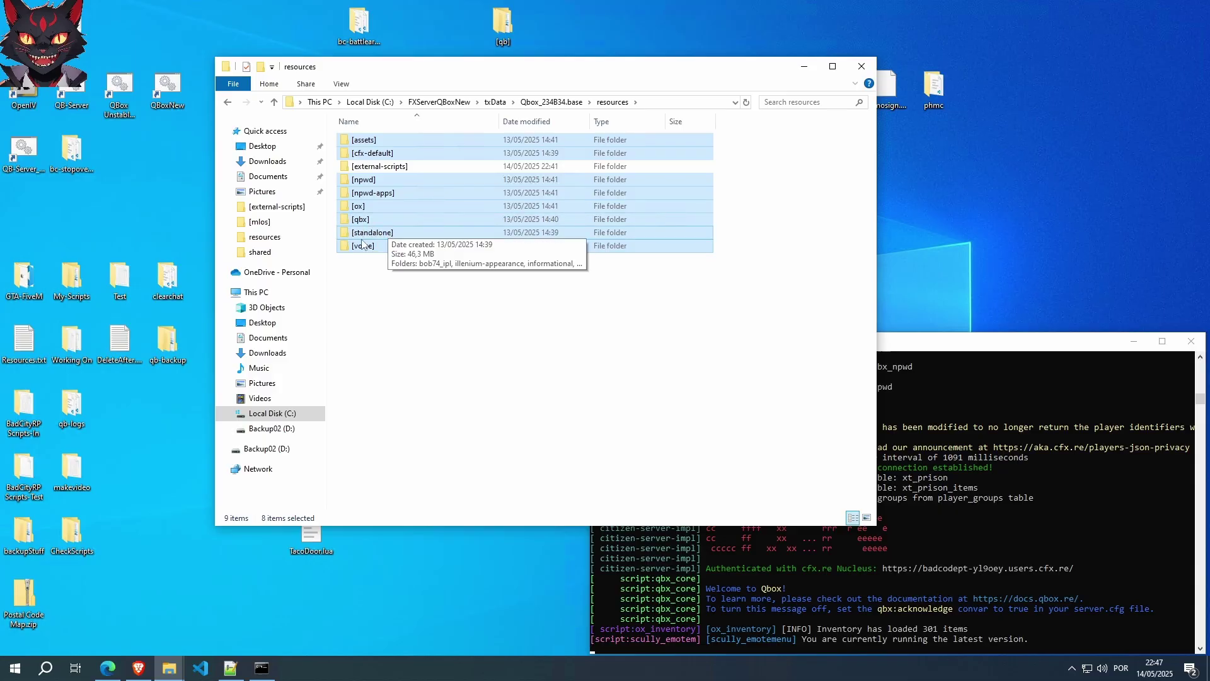
pyautogui.click(409, 306)
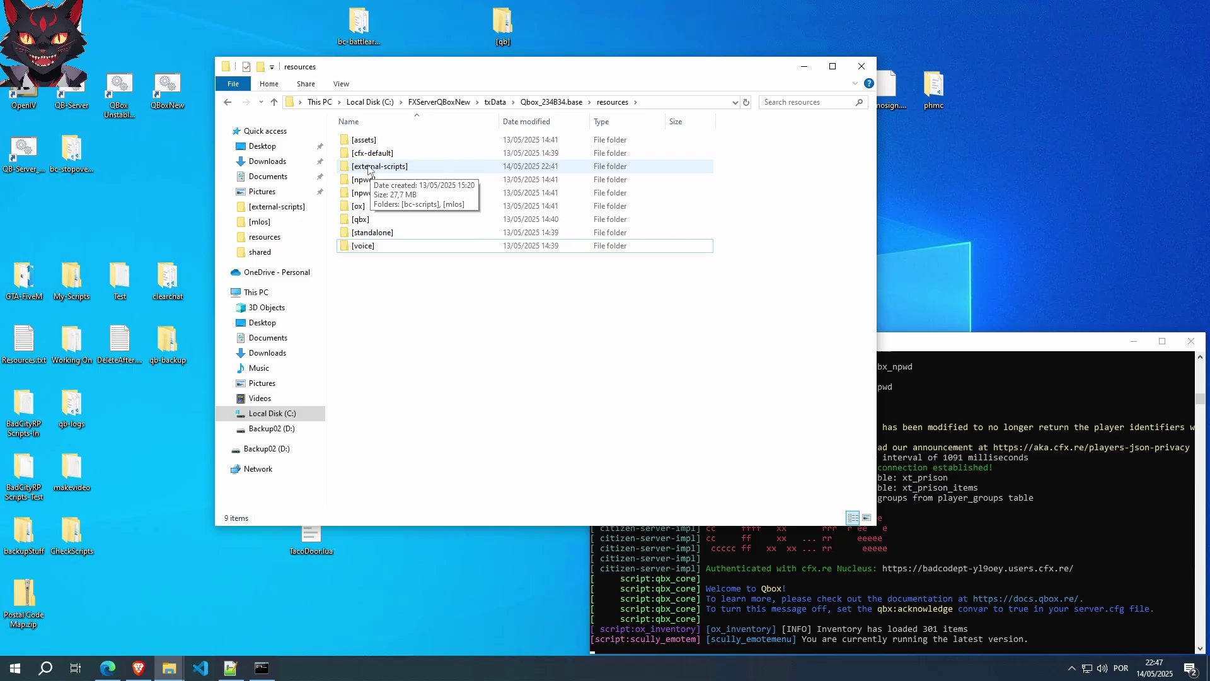
# Open the [mlos] folder inside [external-scripts].
pyautogui.doubleClick(369, 167)
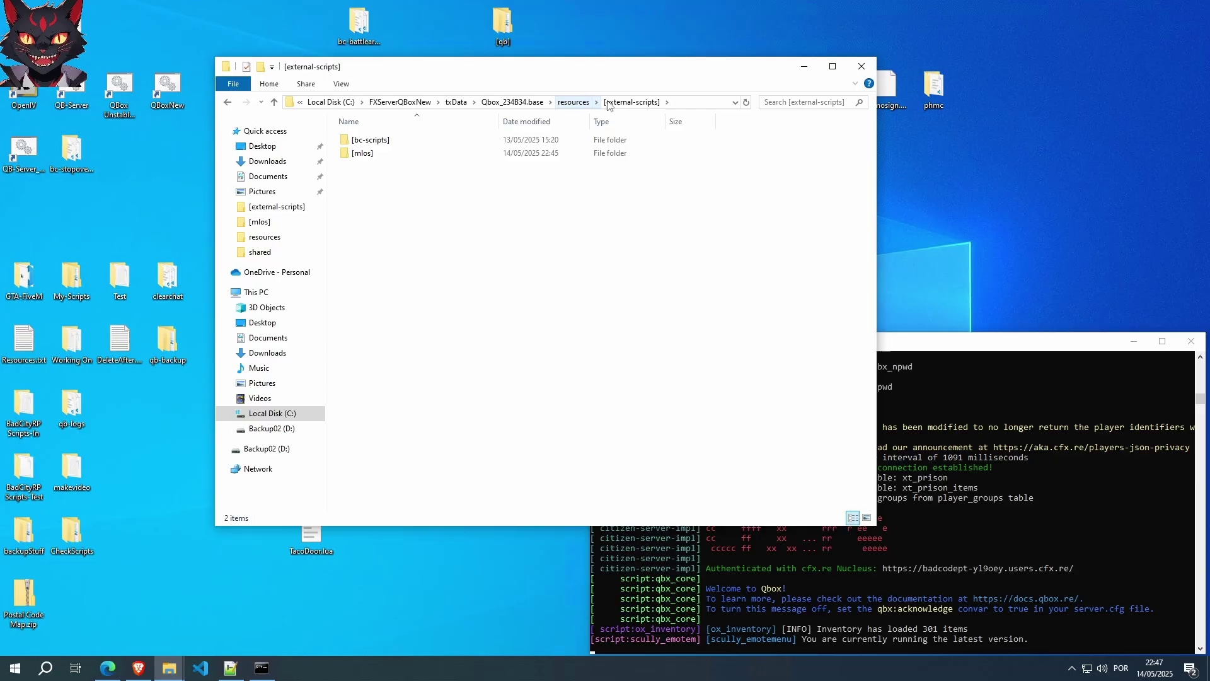
pyautogui.click(358, 155)
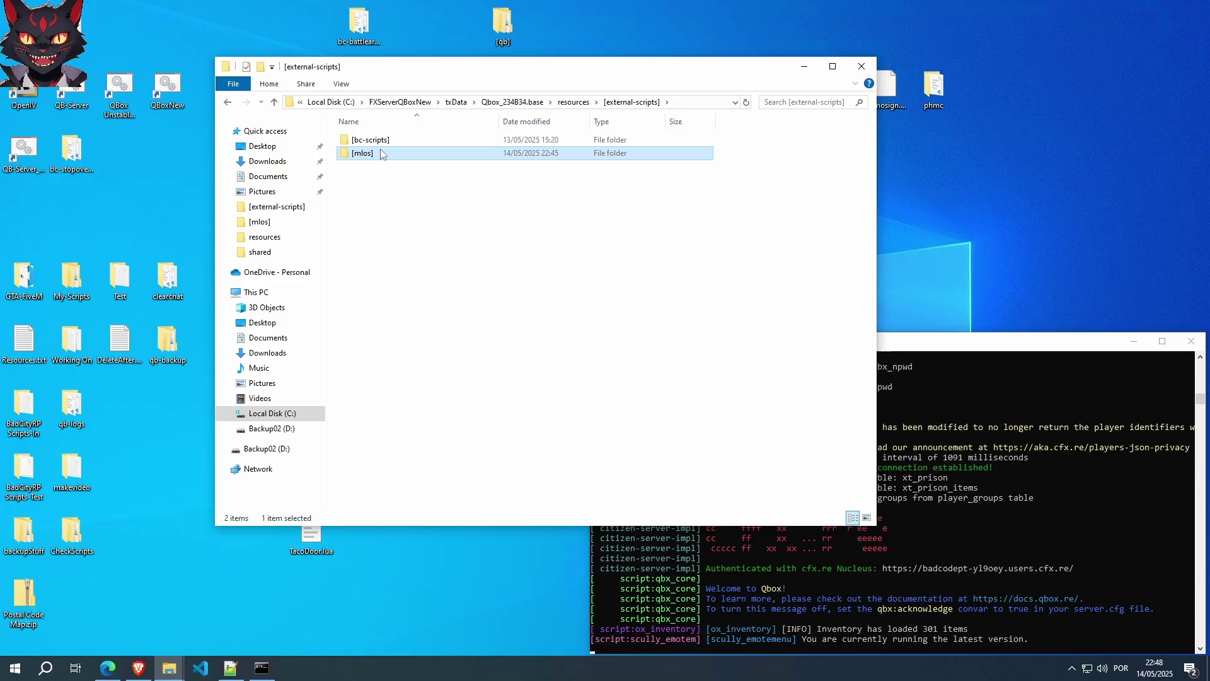
pyautogui.click(447, 246)
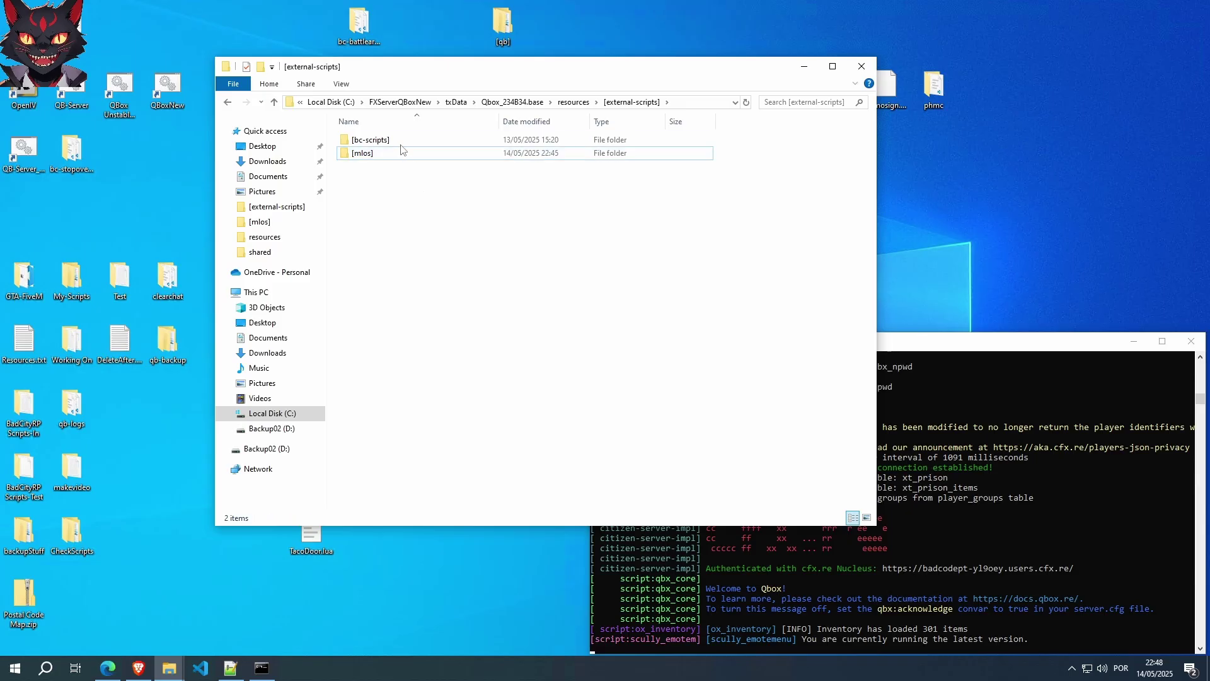
pyautogui.doubleClick(363, 154)
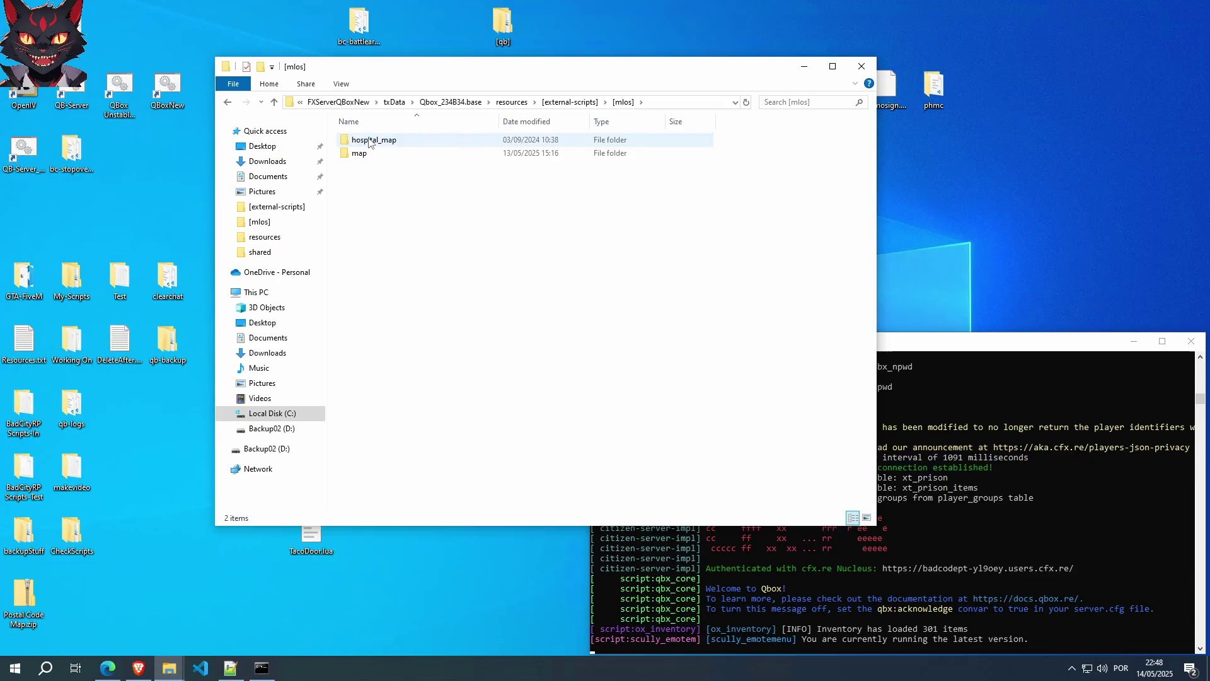
# Create a folder named [cars] inside the [mlos] folder.
pyautogui.rightClick(380, 202)
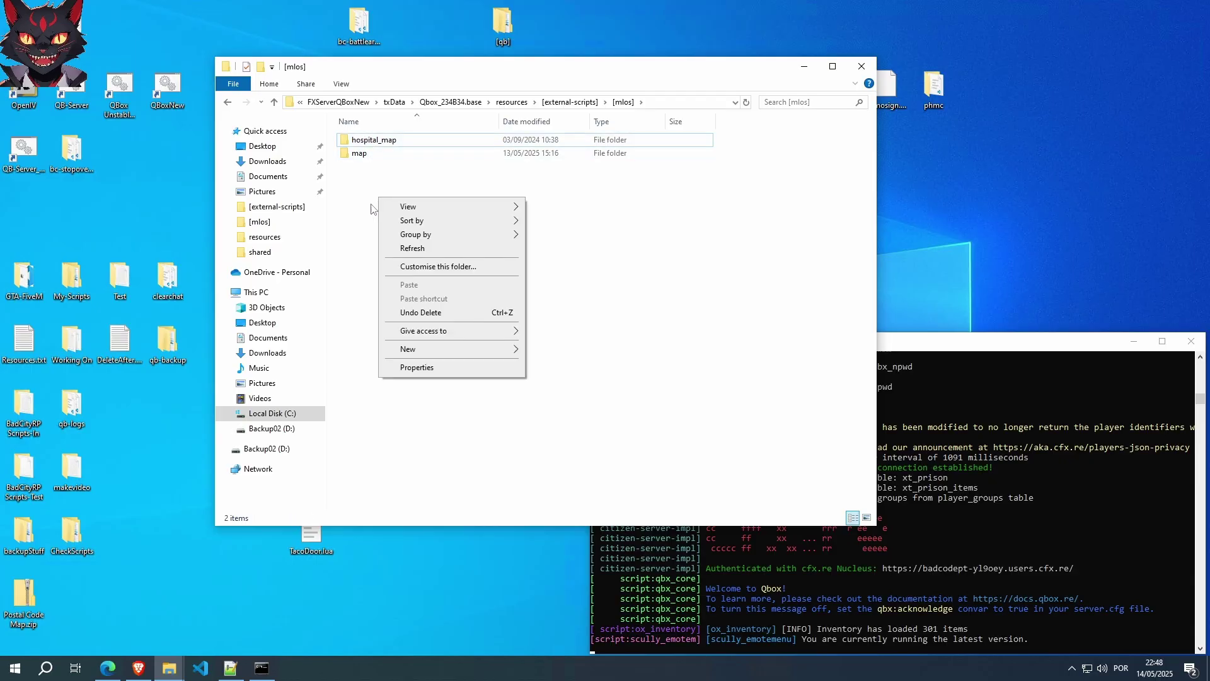
pyautogui.click(368, 215)
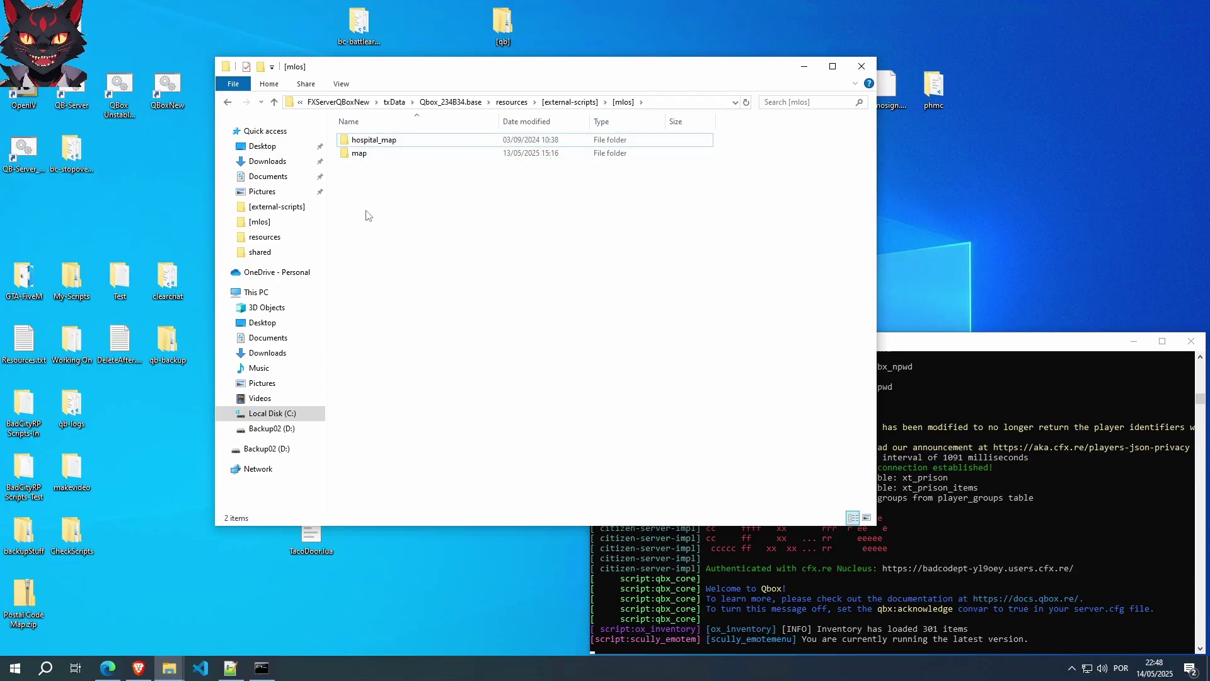
pyautogui.rightClick(363, 212)
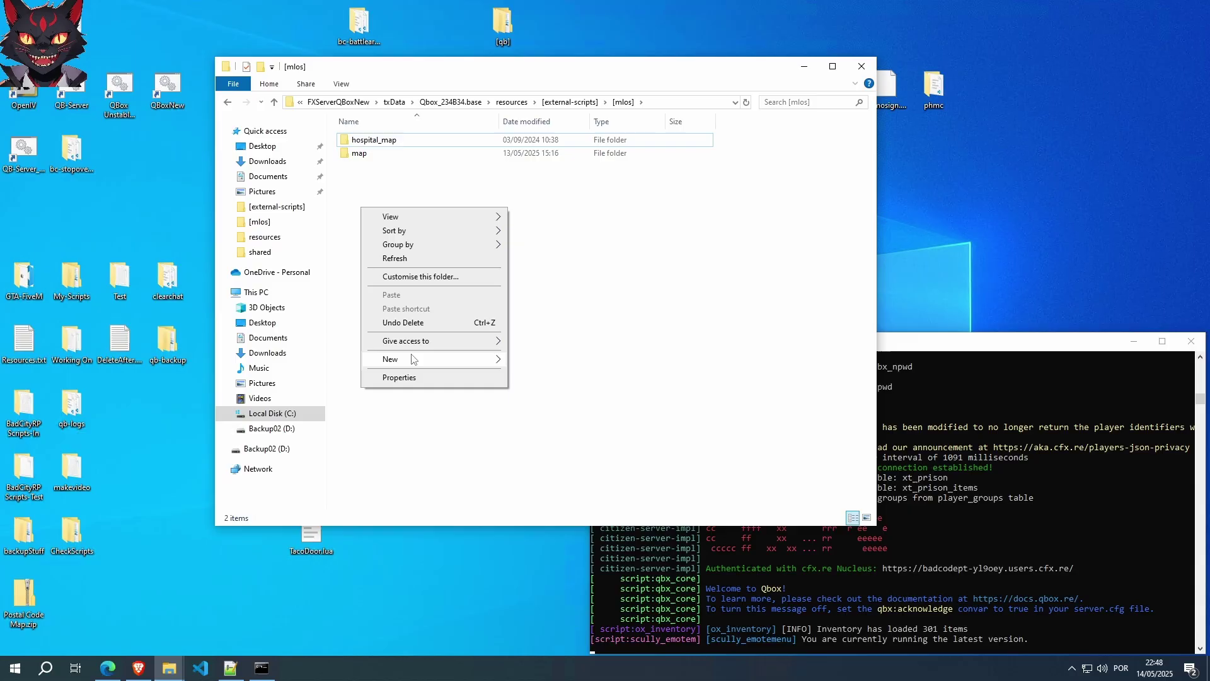
pyautogui.moveTo(454, 359)
pyautogui.click(531, 363)
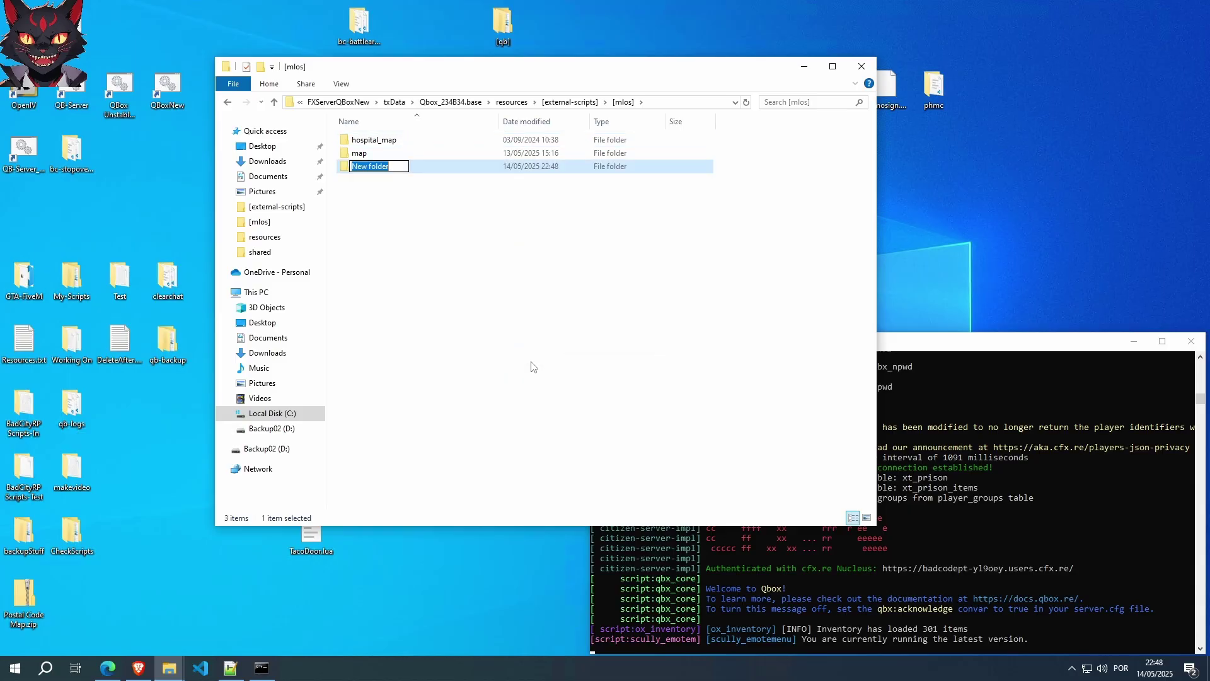
pyautogui.write('[]')
pyautogui.write('ca')
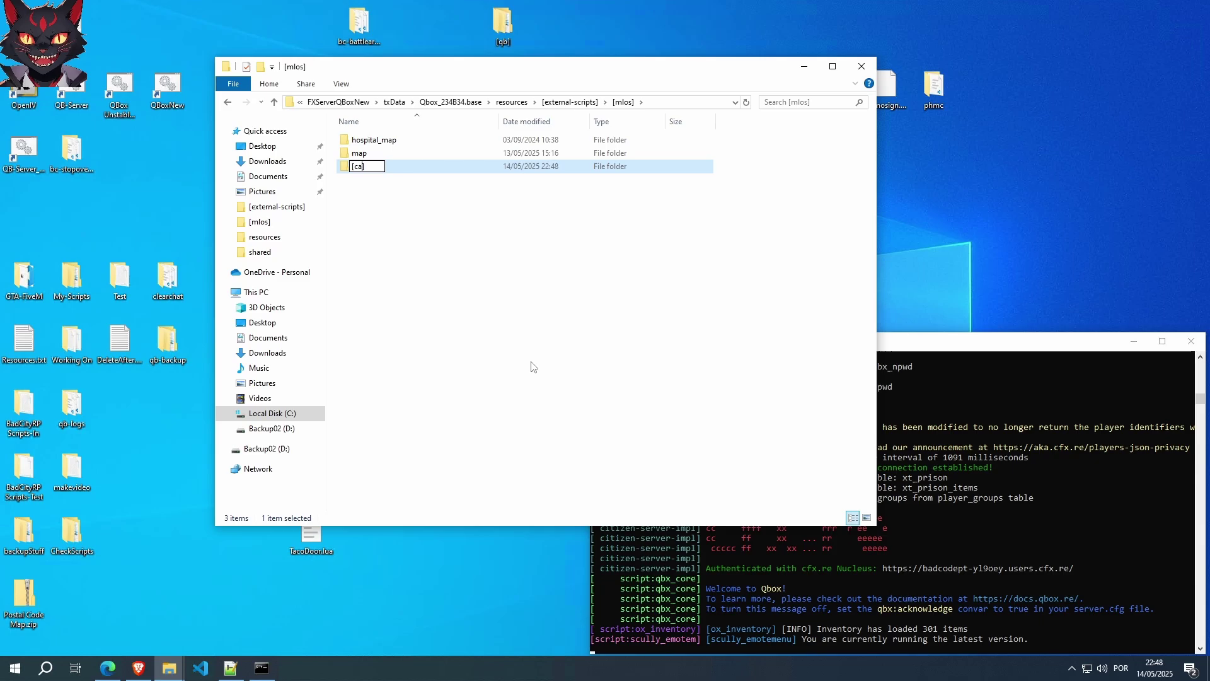
pyautogui.write('rs')
pyautogui.press('Return')
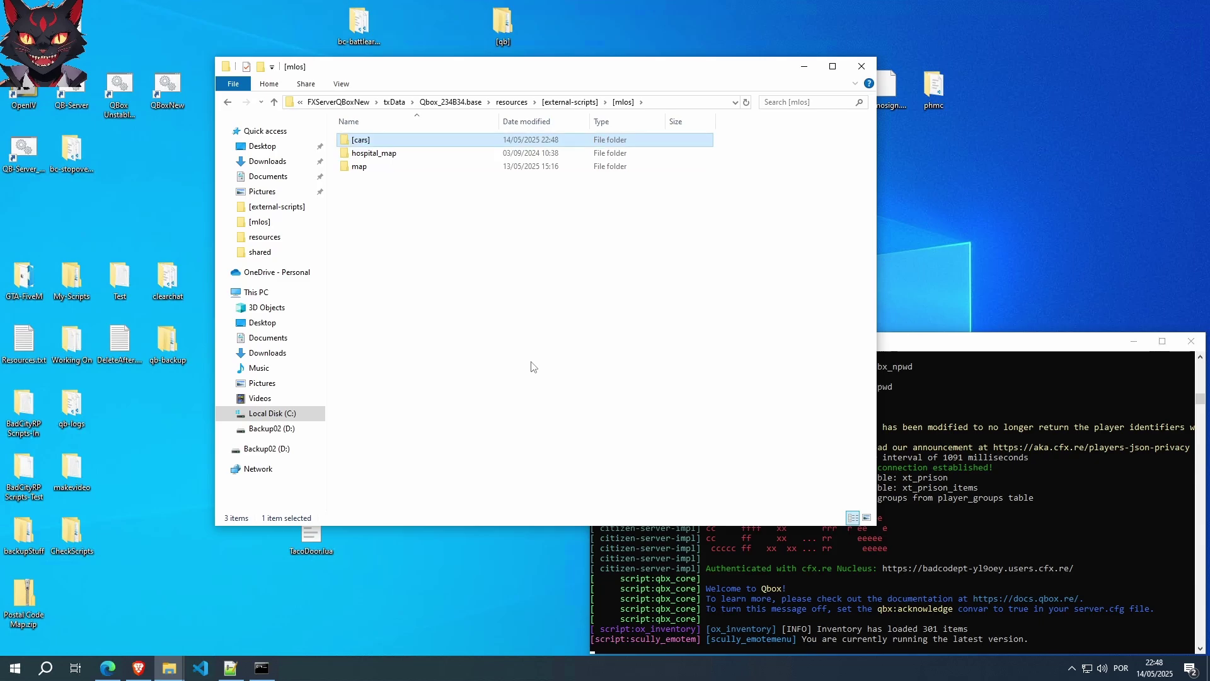
# Look inside the [cars] folder, return to [mlos] and delete [cars].
pyautogui.doubleClick(360, 141)
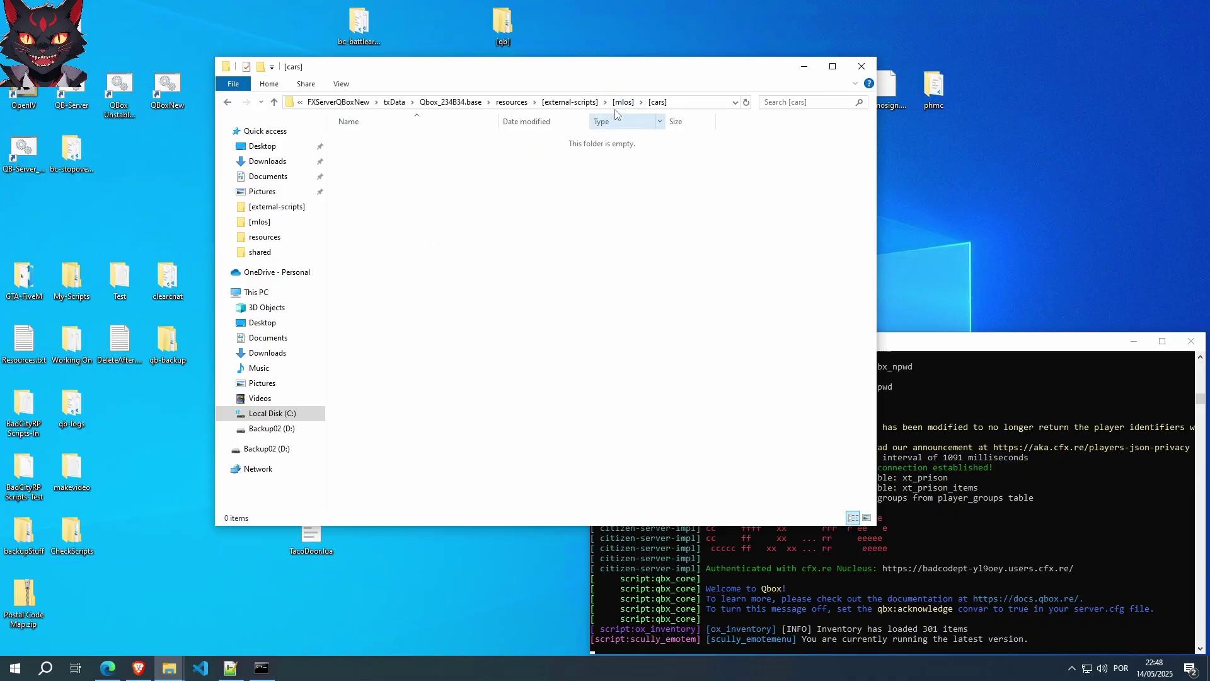
pyautogui.click(623, 103)
pyautogui.rightClick(361, 138)
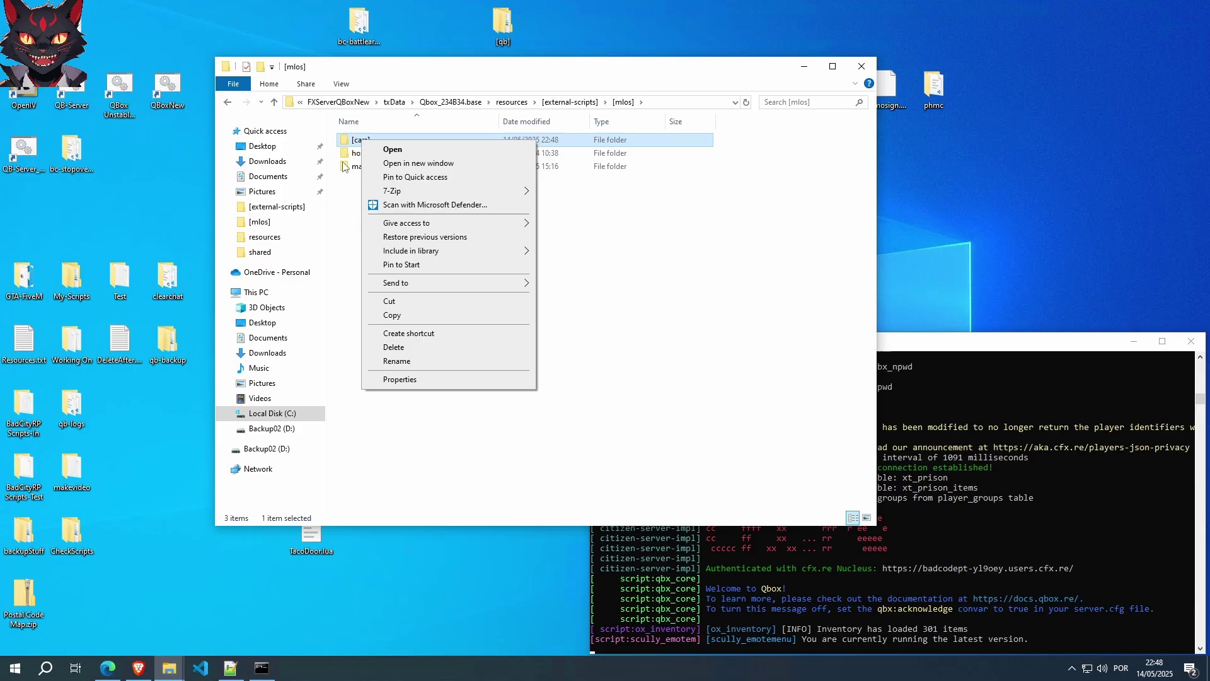
pyautogui.click(406, 348)
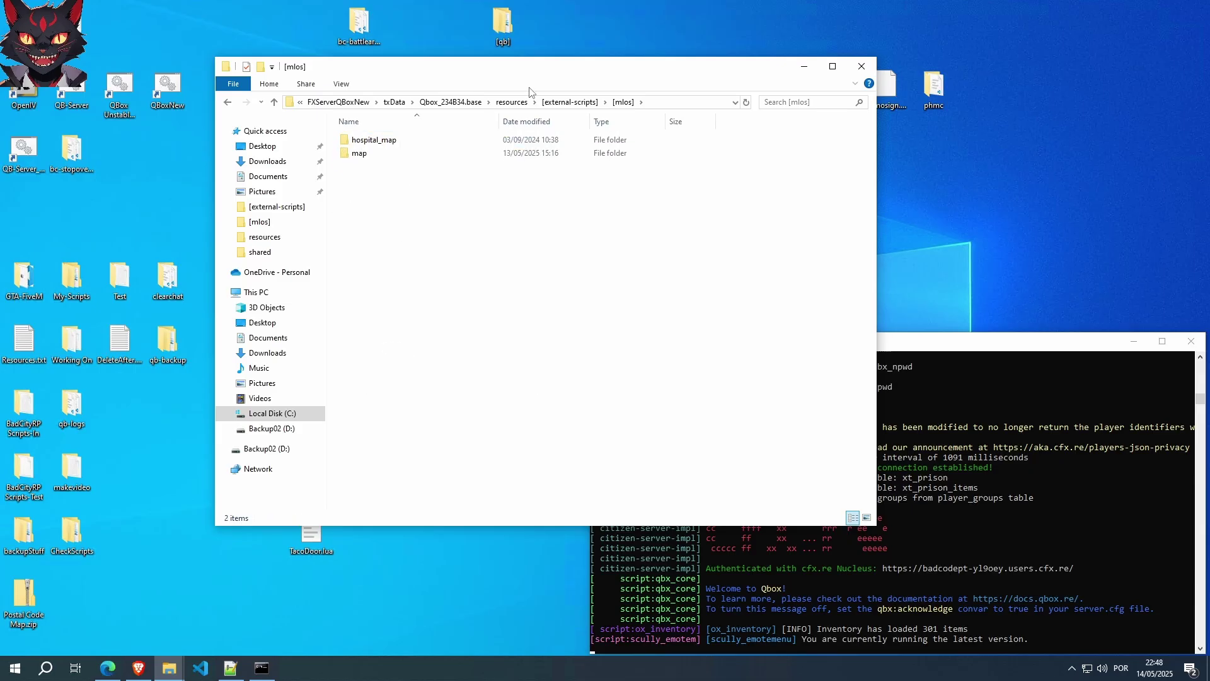
# Go back up through [external-scripts] to the resources folder, and reopen the [mlos] folder inside [external-scripts].
pyautogui.click(570, 102)
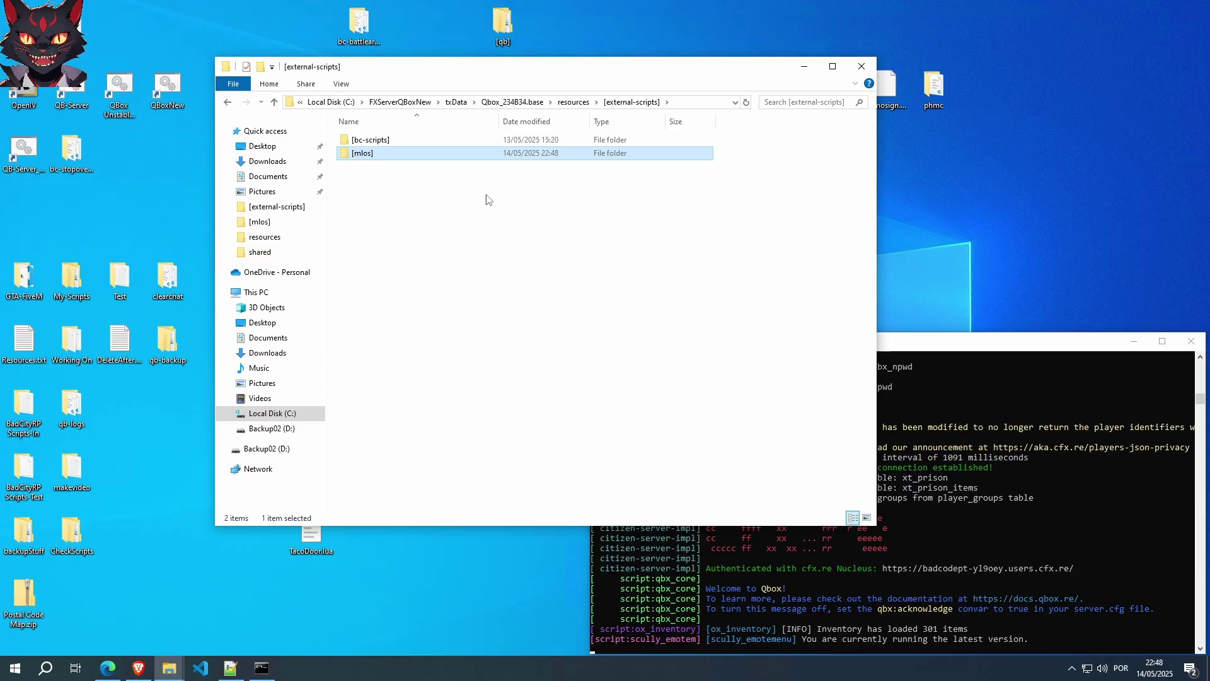
pyautogui.click(371, 184)
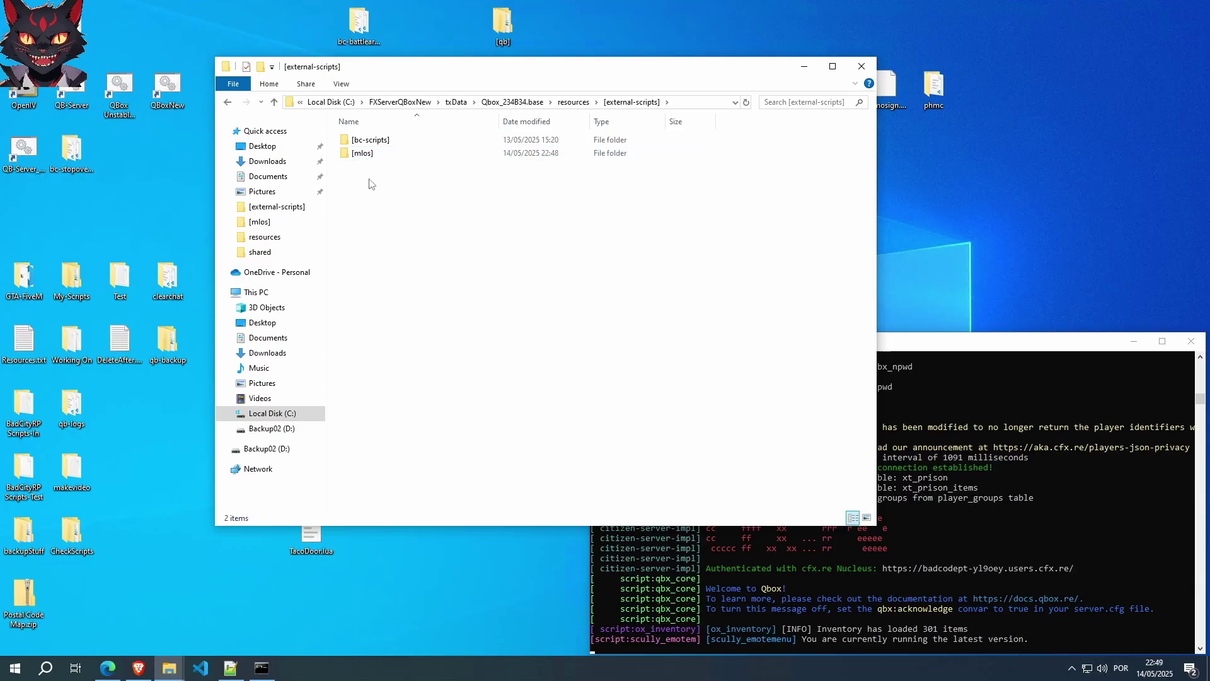
pyautogui.press('BackSpace')
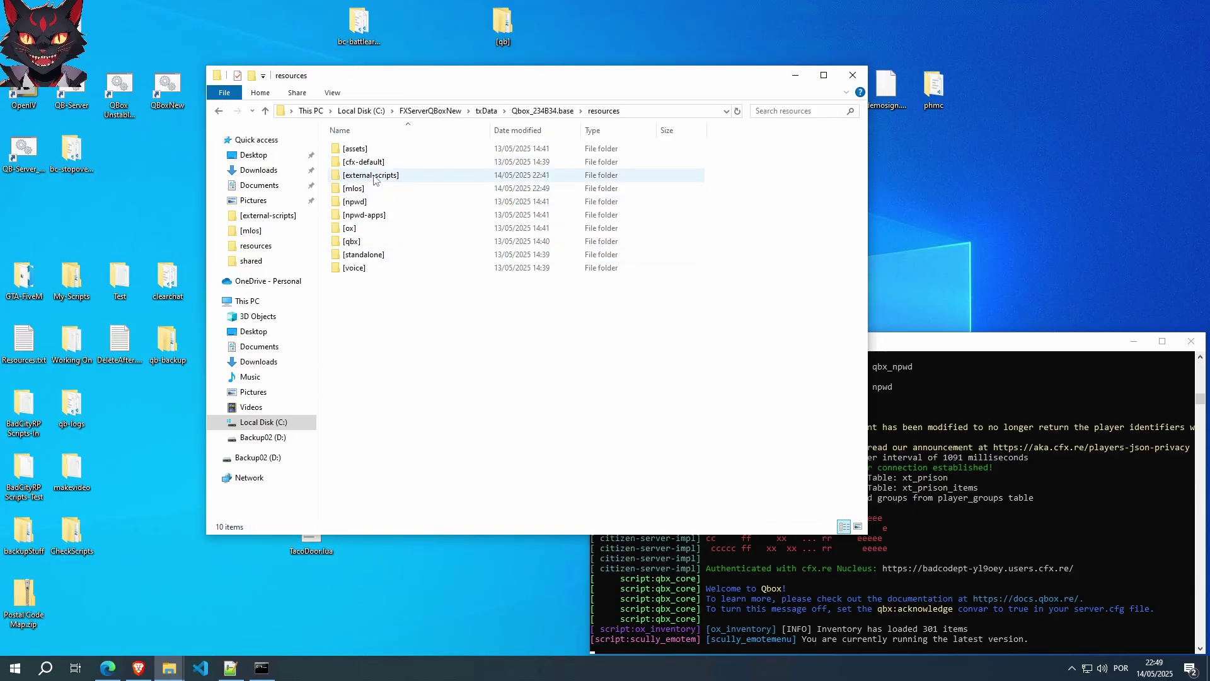
pyautogui.doubleClick(374, 179)
pyautogui.click(348, 166)
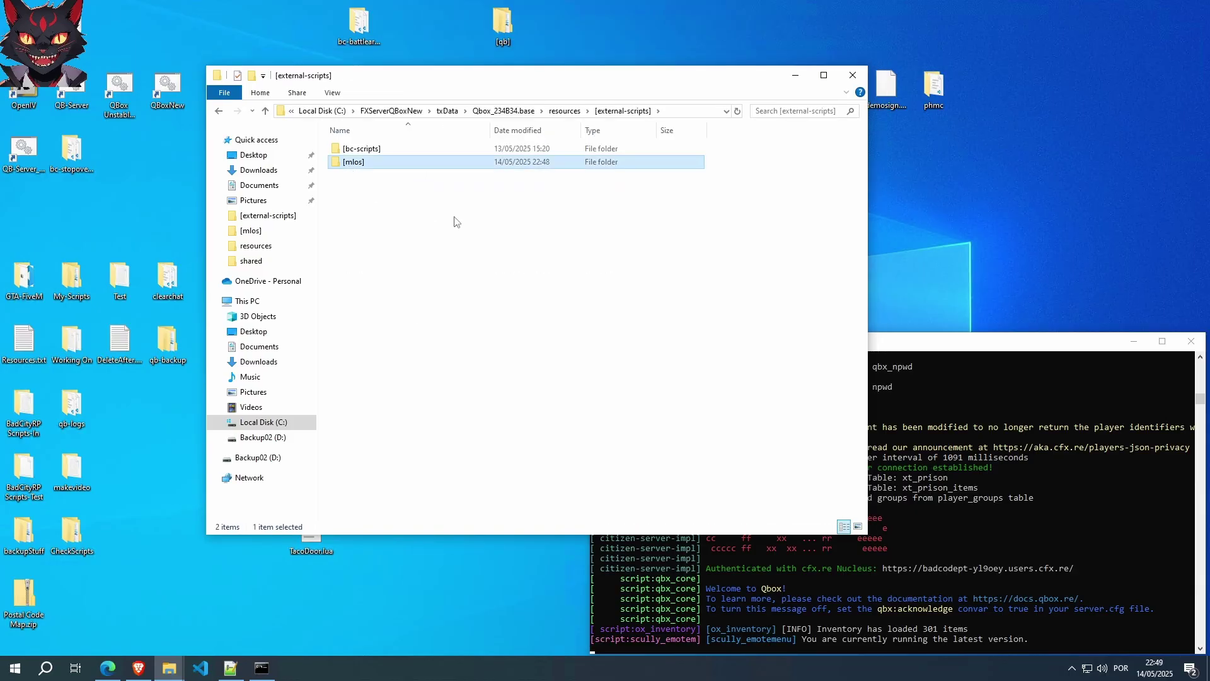
pyautogui.doubleClick(351, 163)
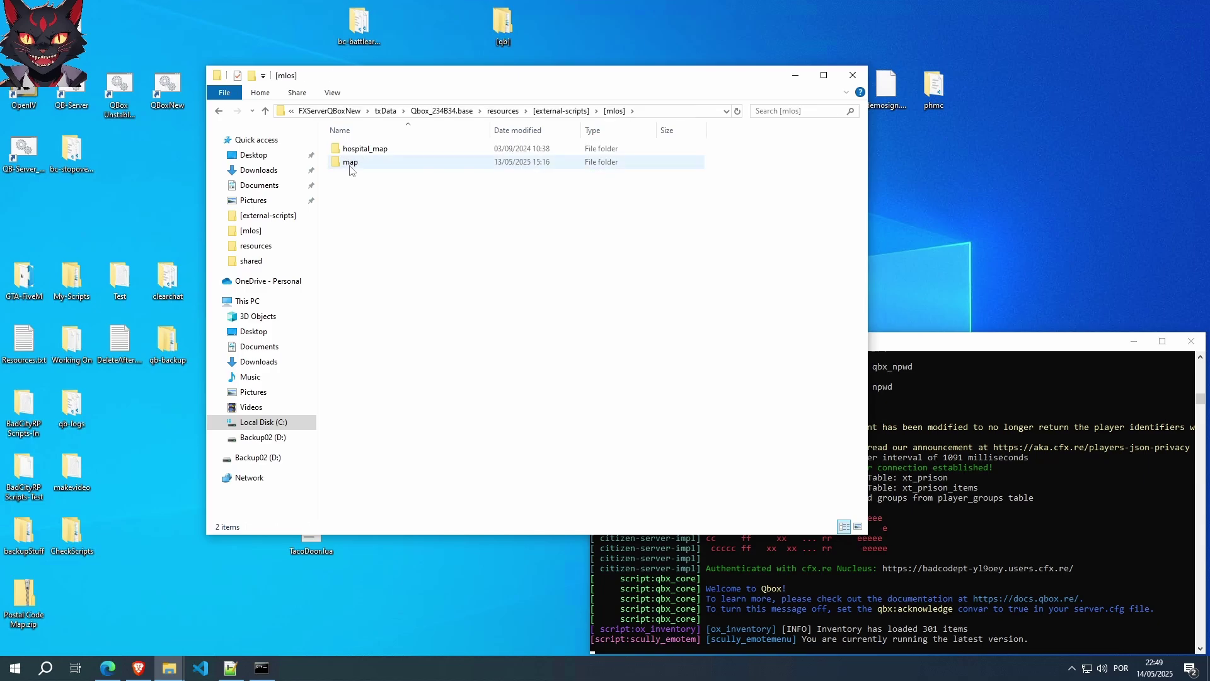
# Examine the hospital_map and map resource folders inside [mlos], including the contents summary of map.
pyautogui.click(363, 151)
pyautogui.click(354, 165)
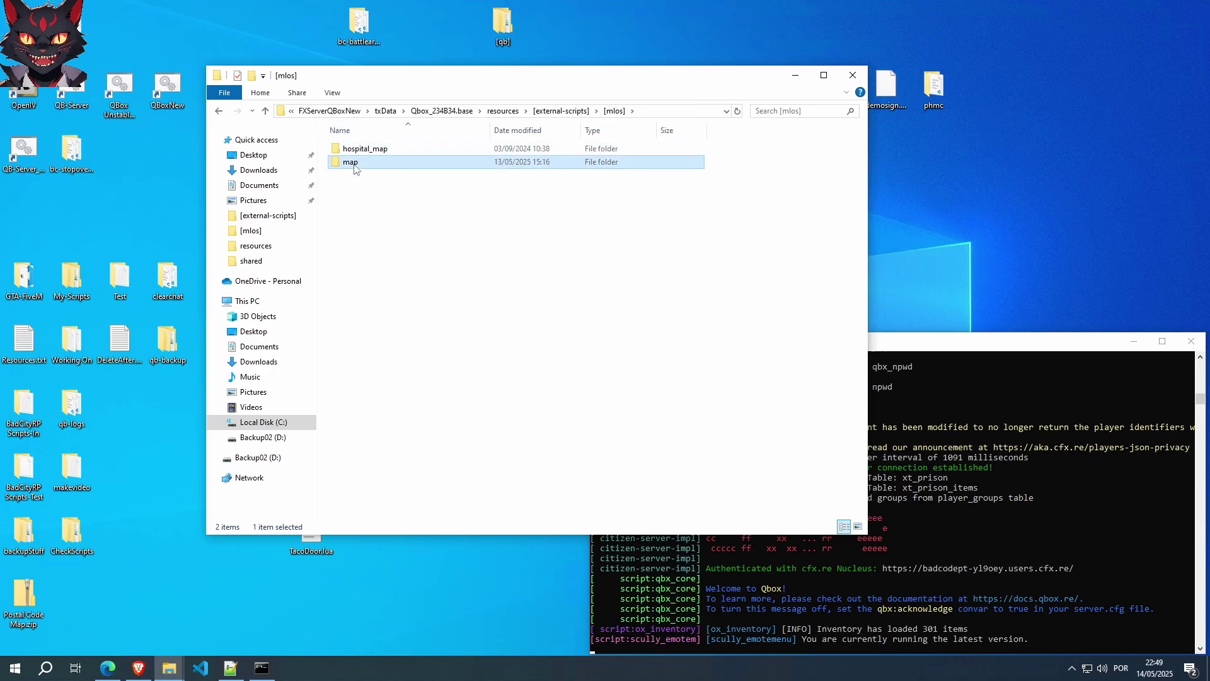
pyautogui.click(369, 149)
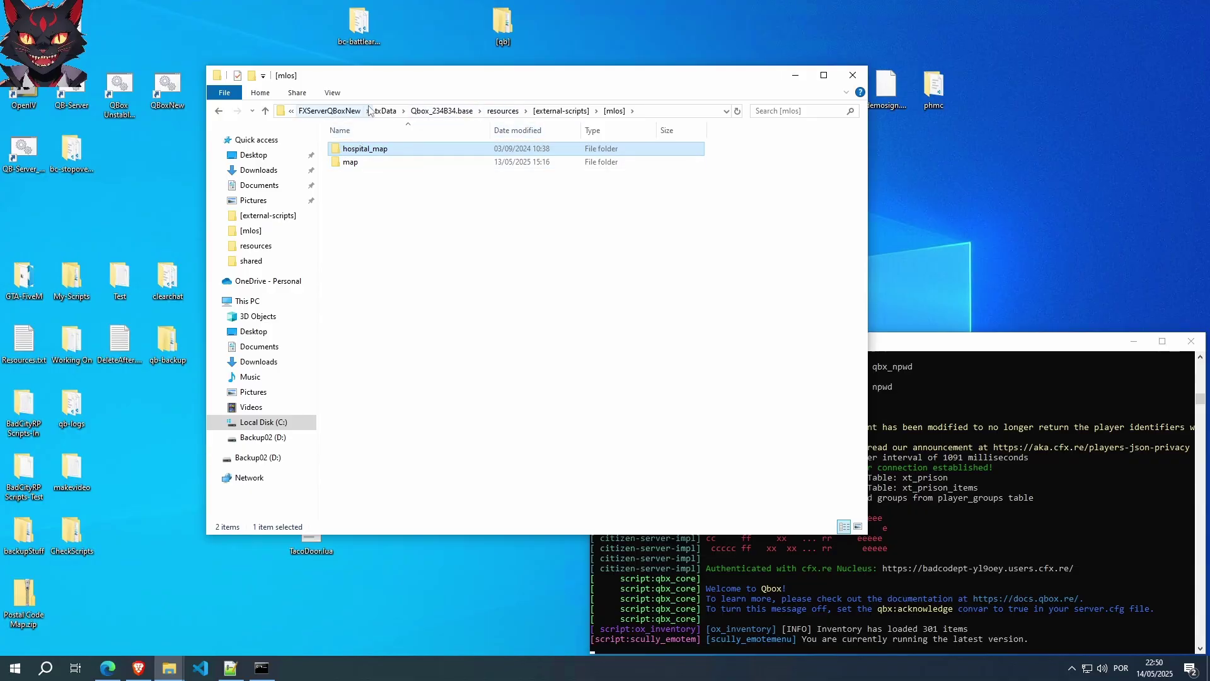
pyautogui.click(467, 202)
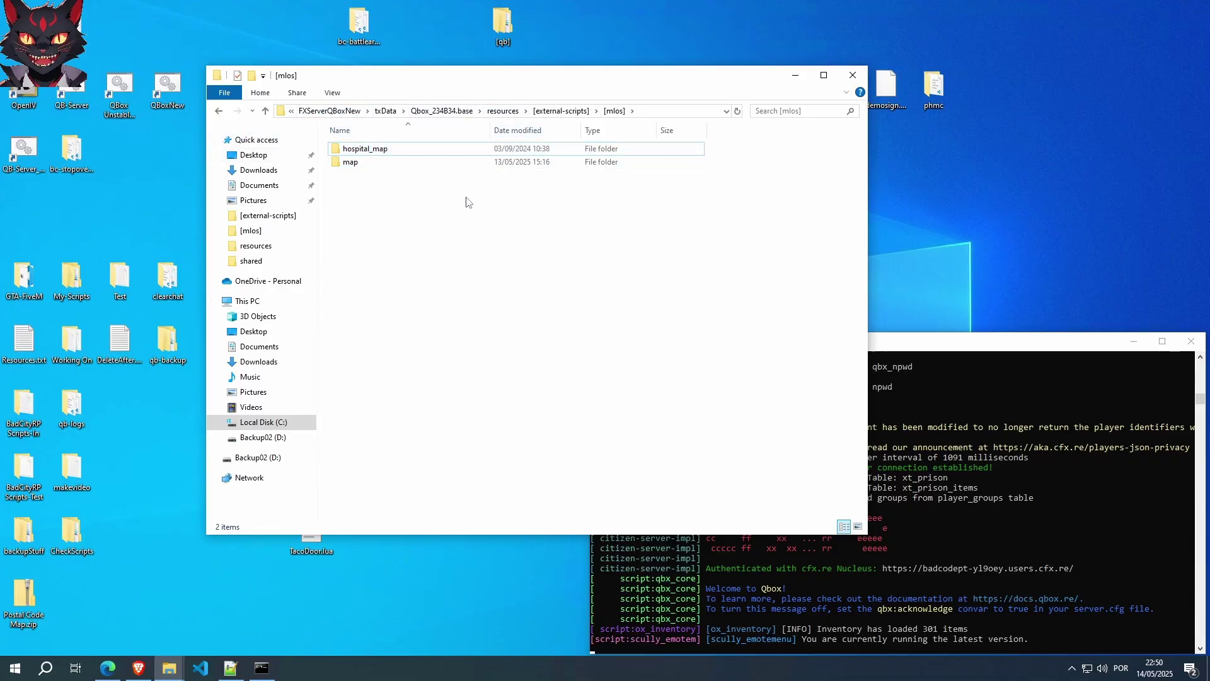
pyautogui.click(359, 164)
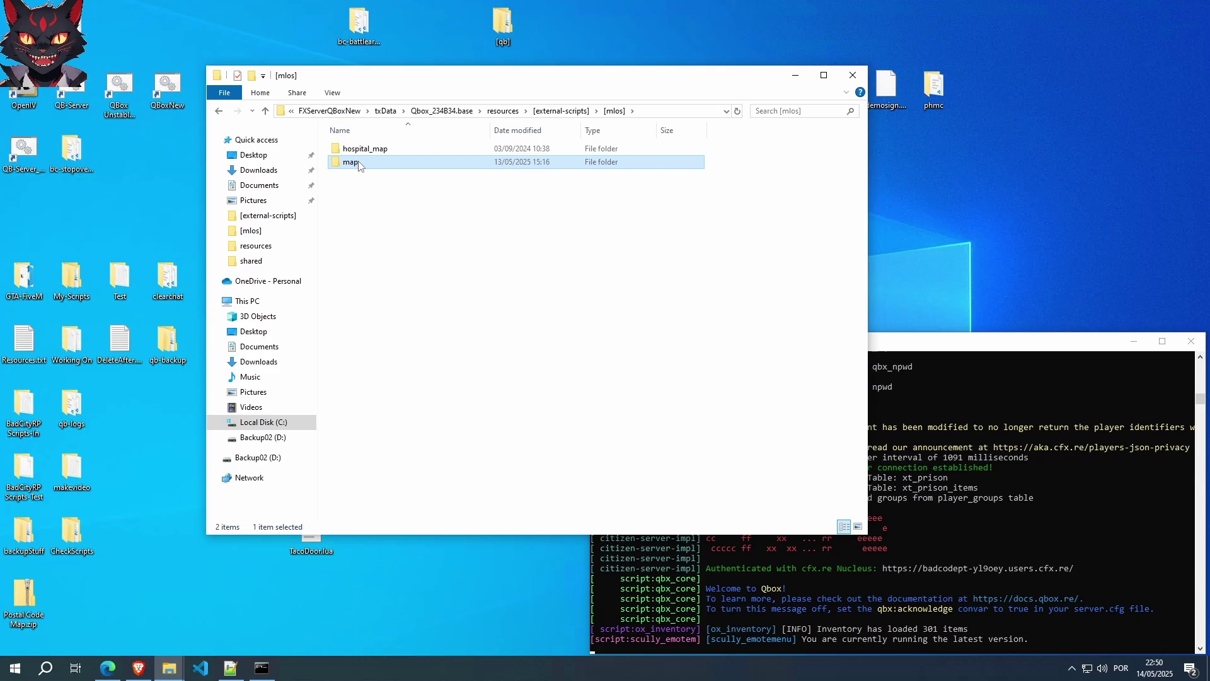
pyautogui.moveTo(357, 165)
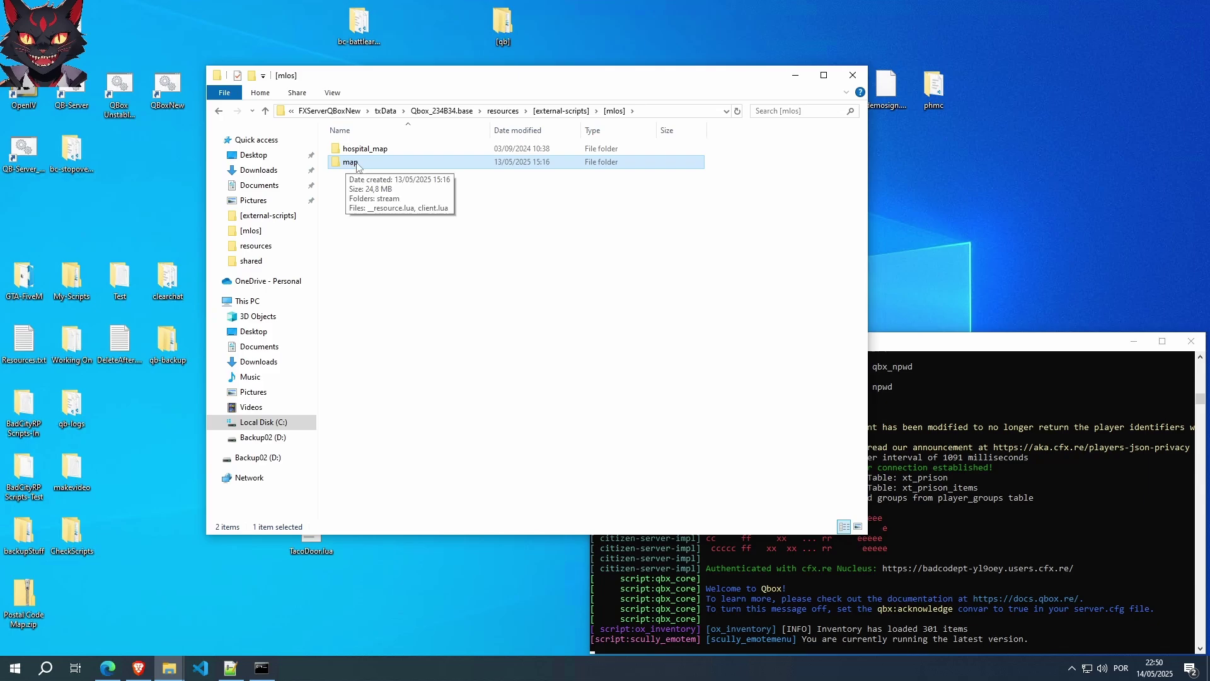
pyautogui.moveTo(468, 86); pyautogui.dragTo(460, 83)
pyautogui.click(493, 227)
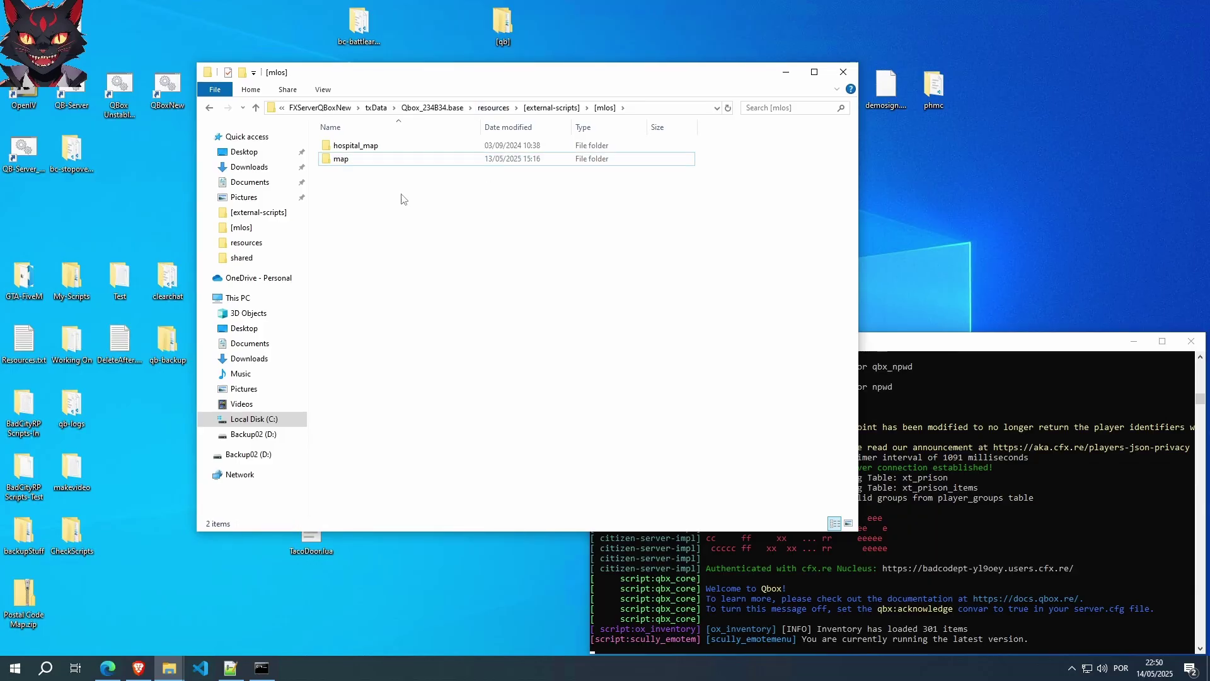
pyautogui.click(342, 161)
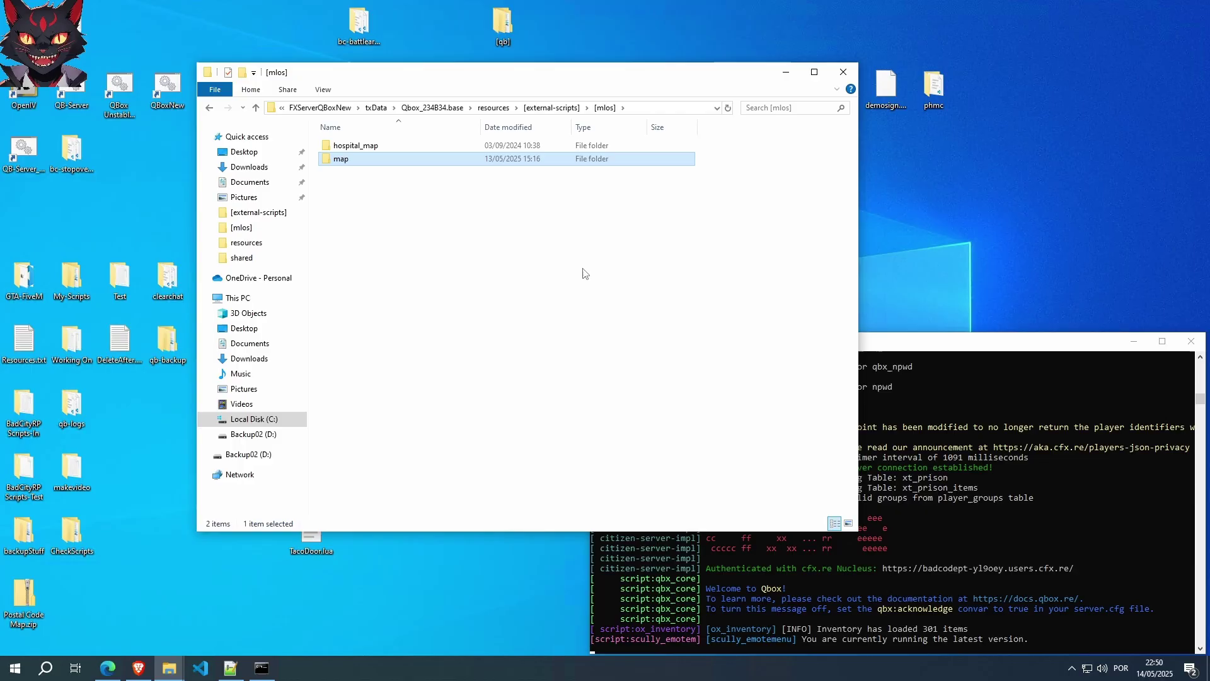
pyautogui.moveTo(542, 80); pyautogui.dragTo(545, 80)
pyautogui.click(491, 303)
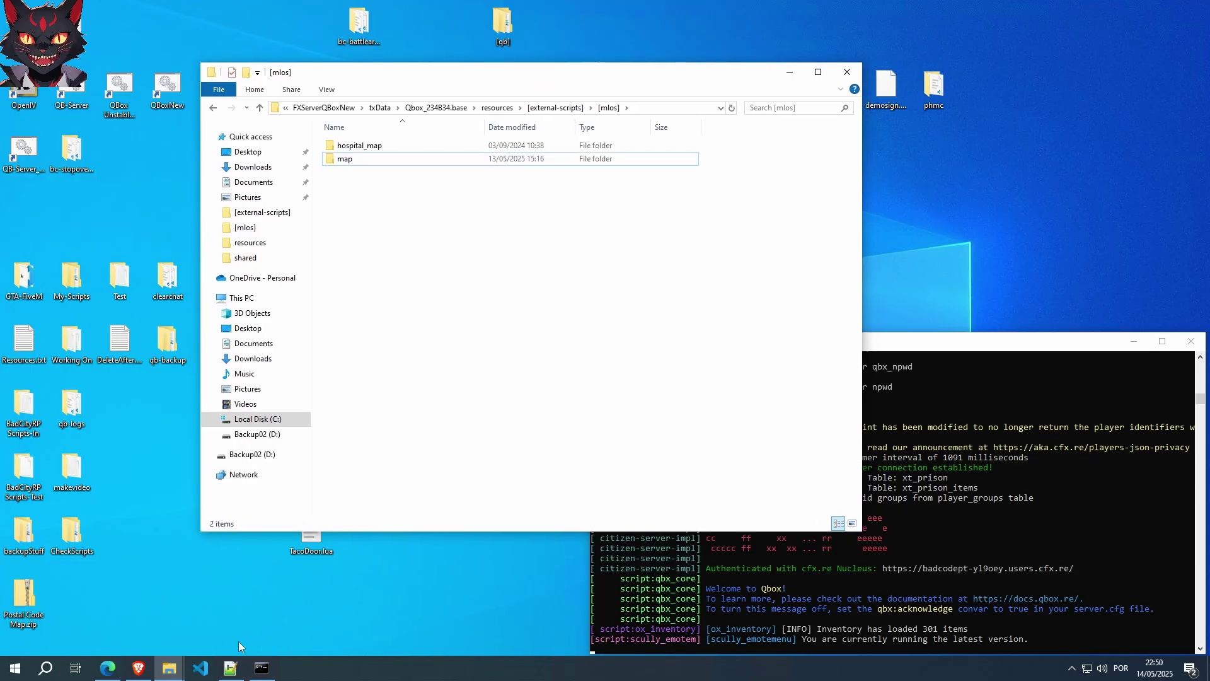
# Switch to the Brave browser and view the gta5-mods.com home page and its full web address.
pyautogui.click(140, 669)
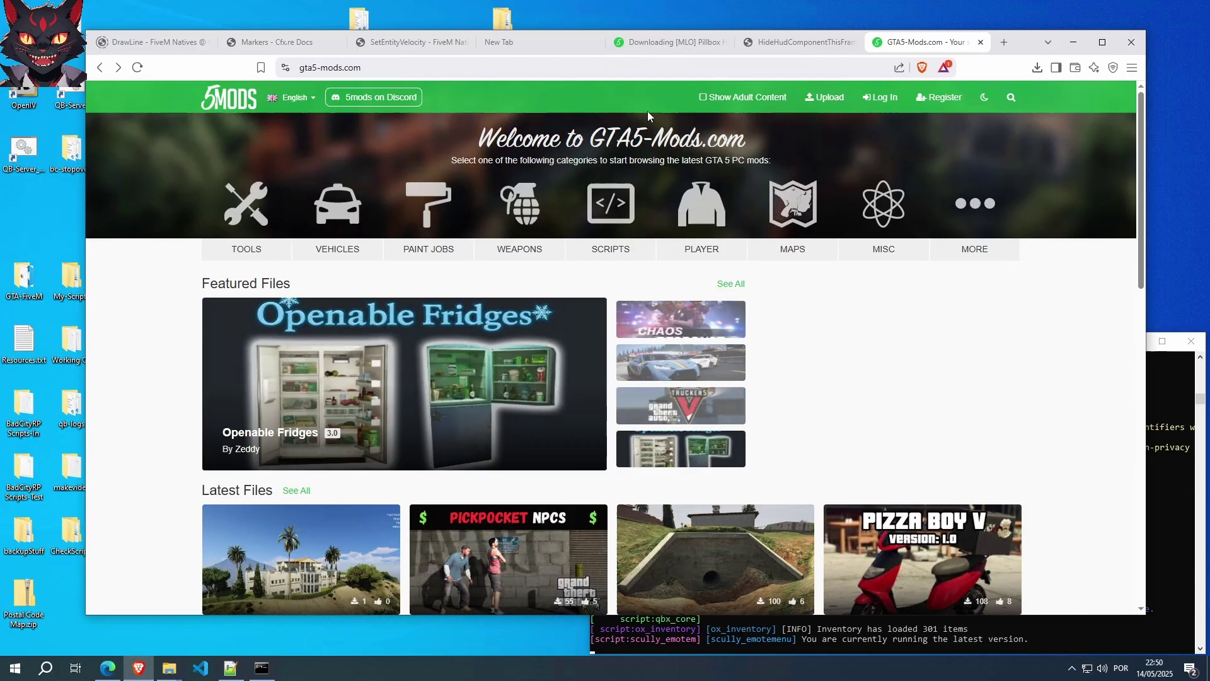
pyautogui.hotkey('ctrl', 'l')
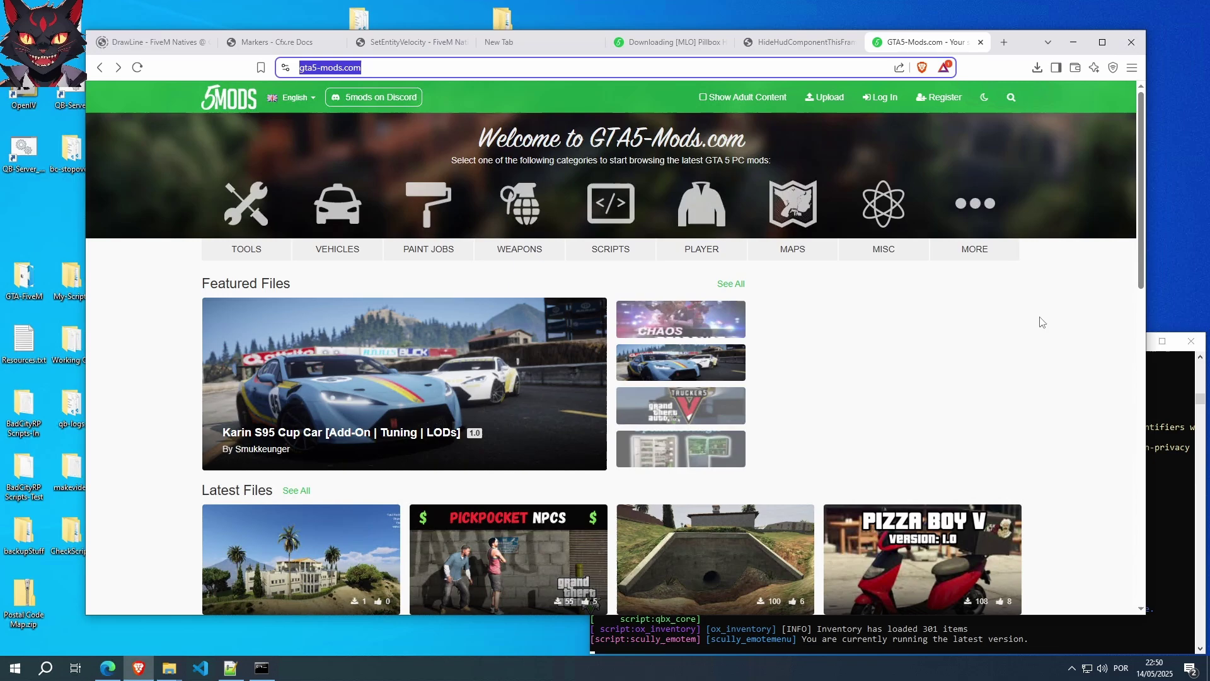
pyautogui.click(833, 328)
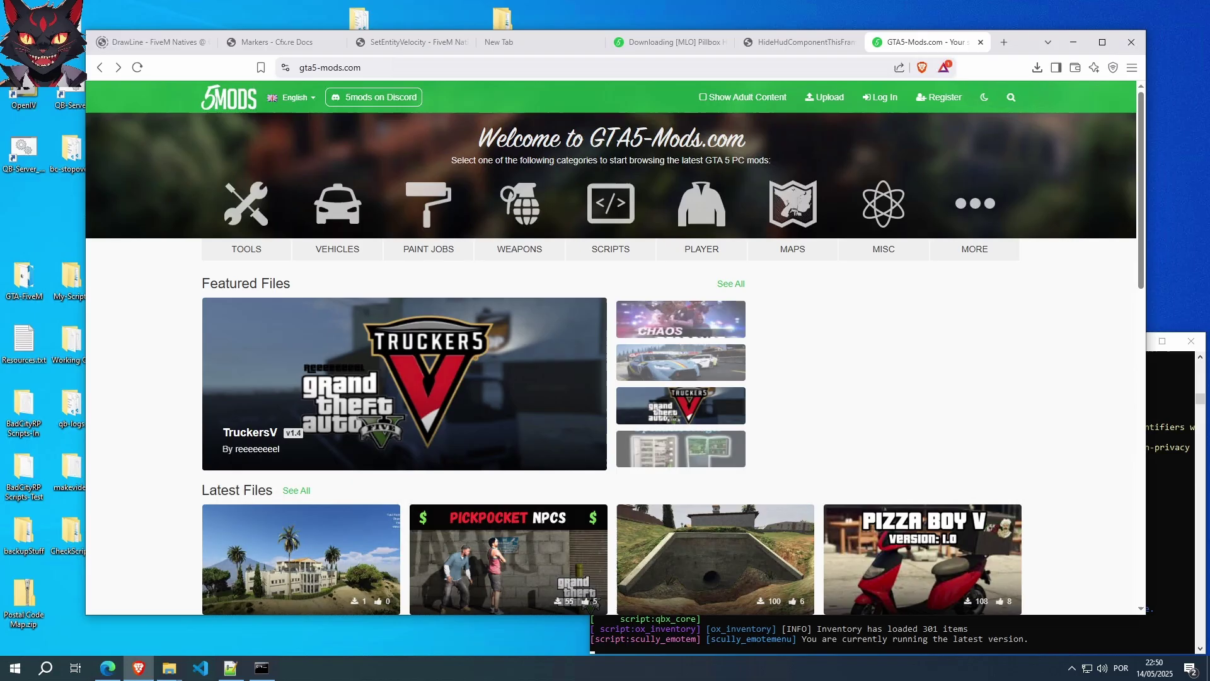
pyautogui.hotkey('ctrl', 'l')
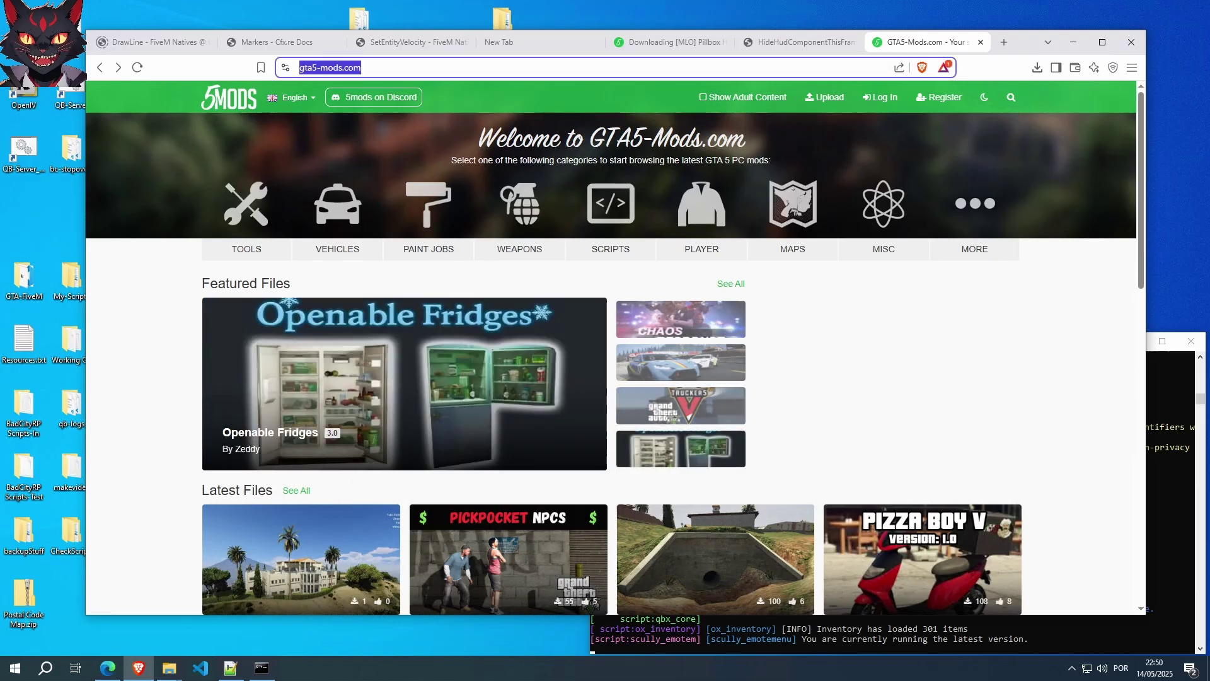
pyautogui.press('End')
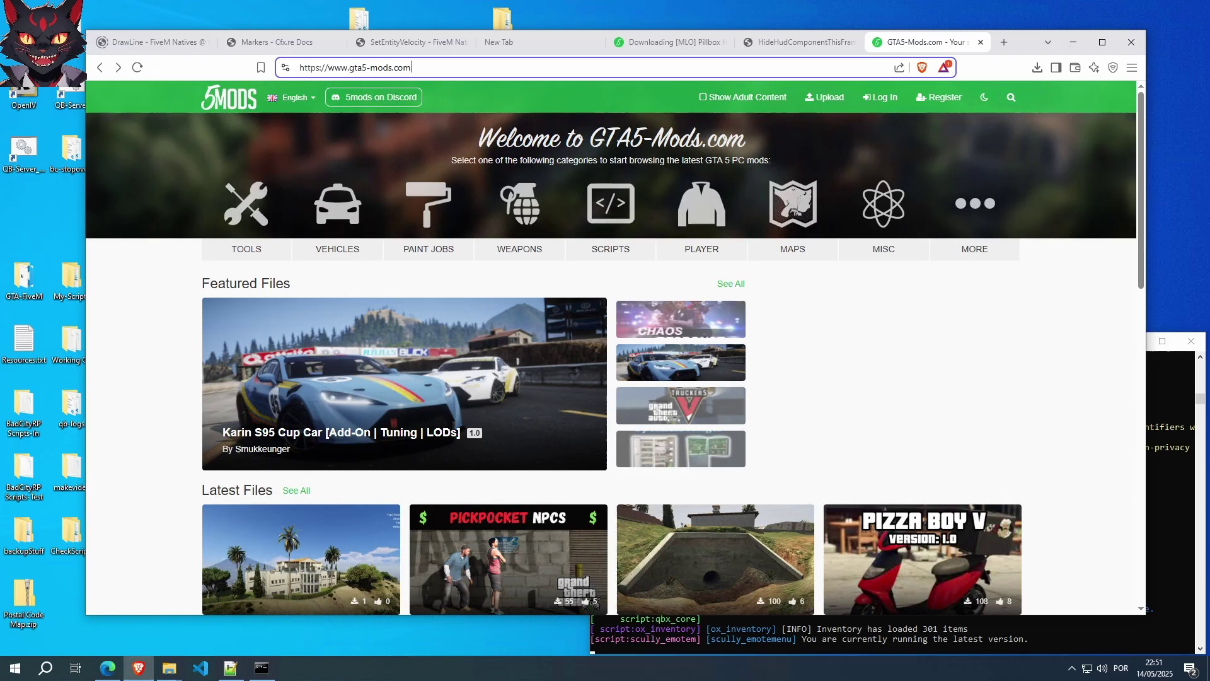
# Search the mods site for "bean michine".
pyautogui.click(1011, 97)
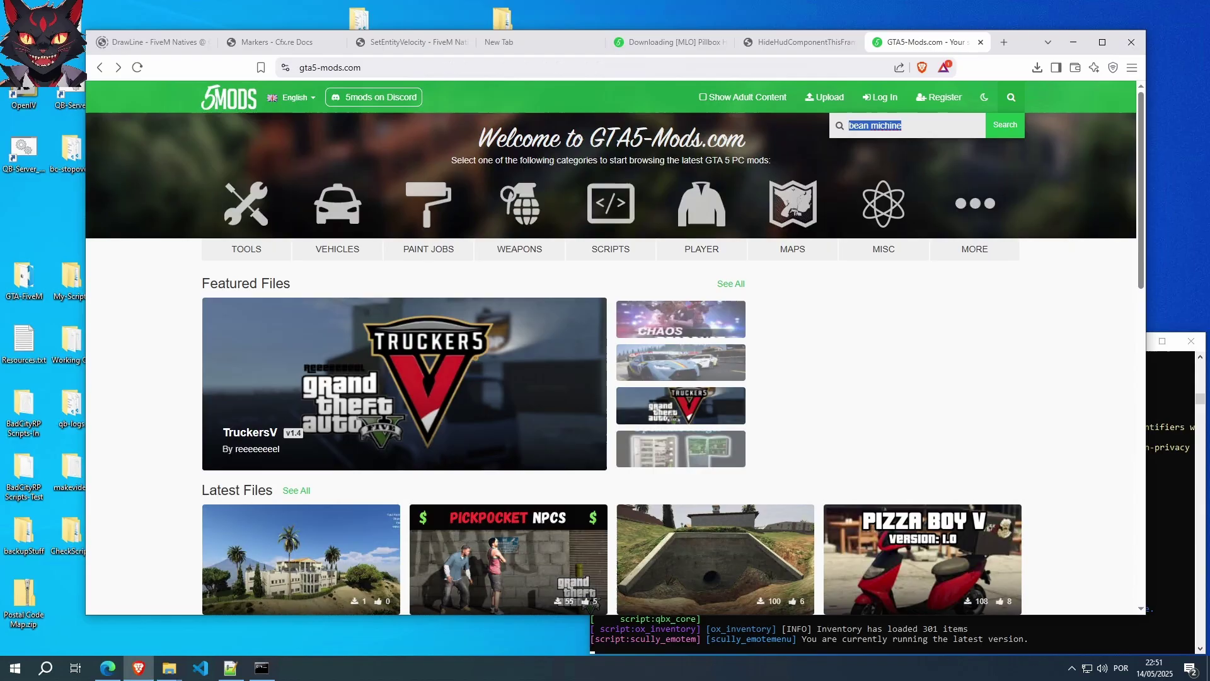
pyautogui.click(903, 126)
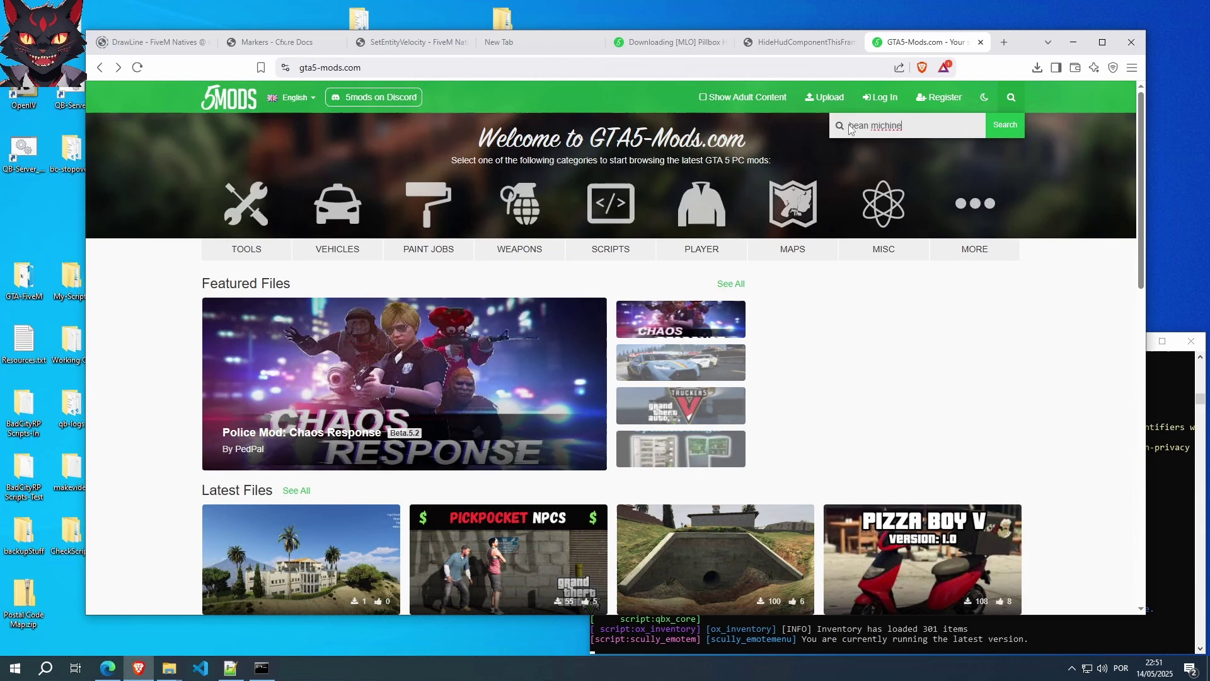
pyautogui.click(1009, 127)
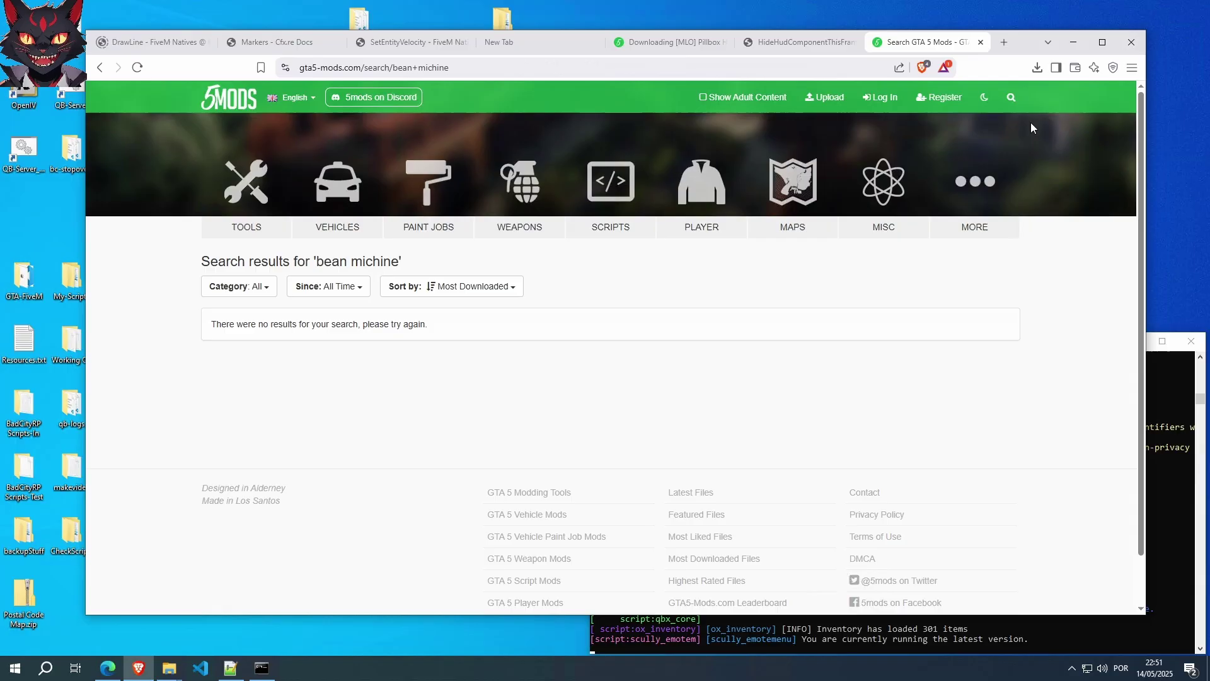
# Search the mods site for "bean machine" and open the [MLO] Bean Machine Interior [SP / FiveM] page to view its preview images.
pyautogui.click(1011, 97)
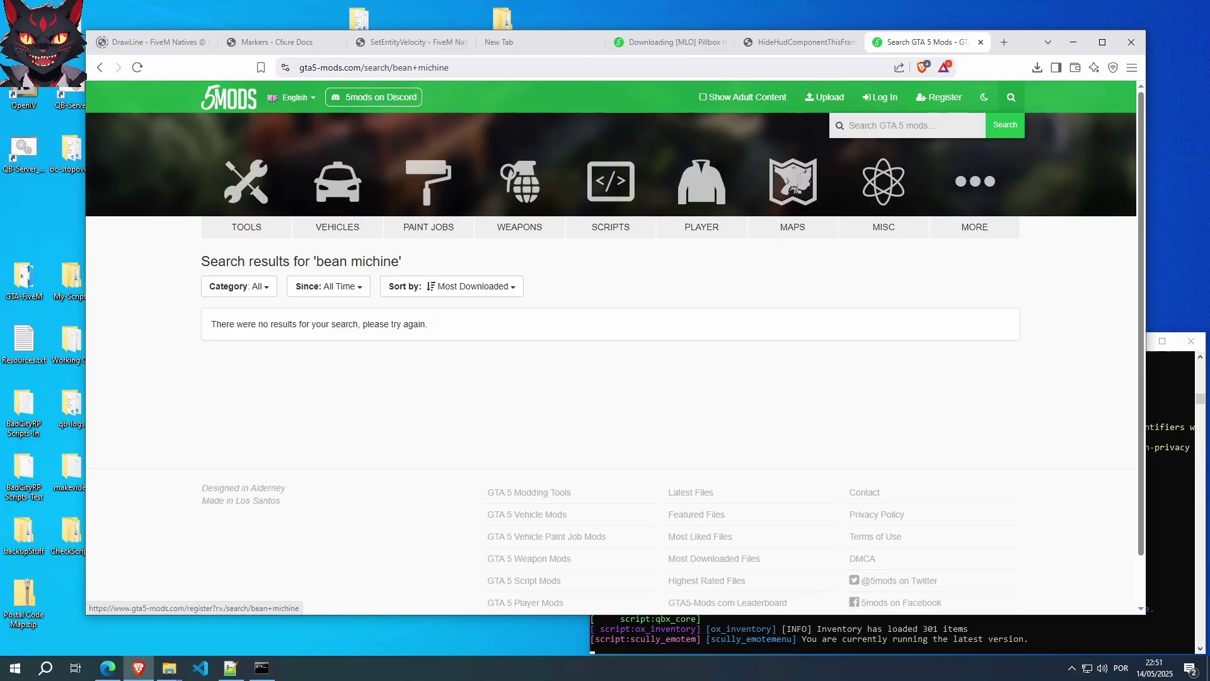
pyautogui.write('bean machine')
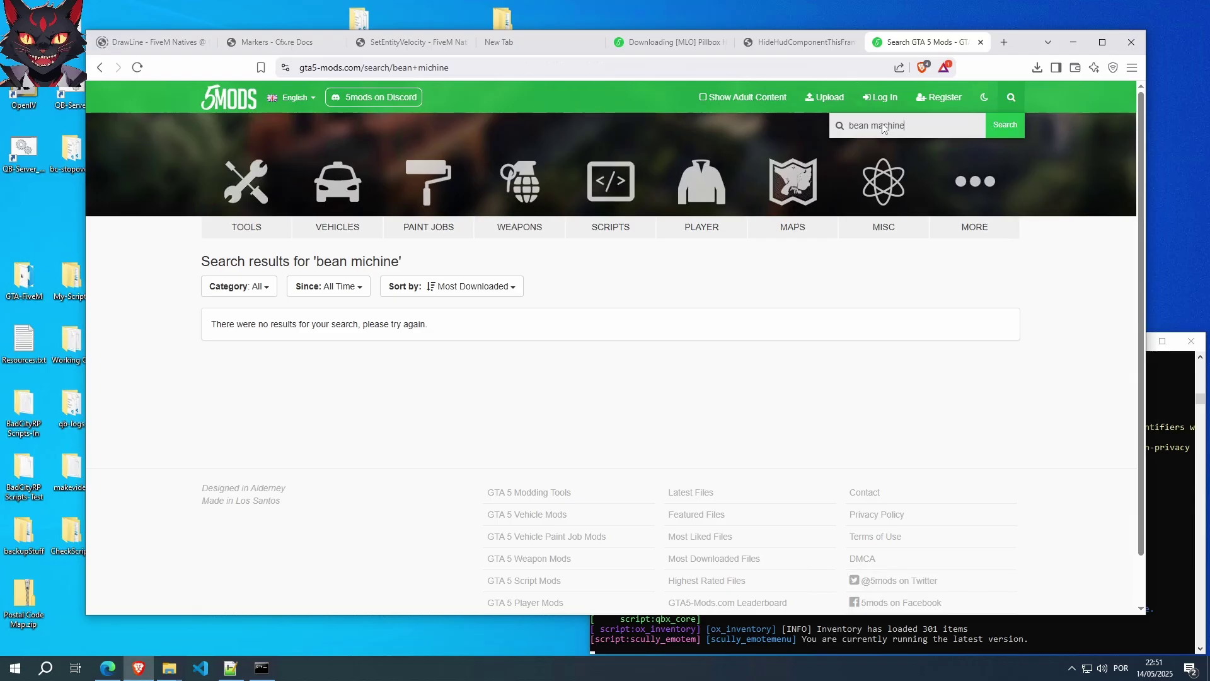
pyautogui.press('Return')
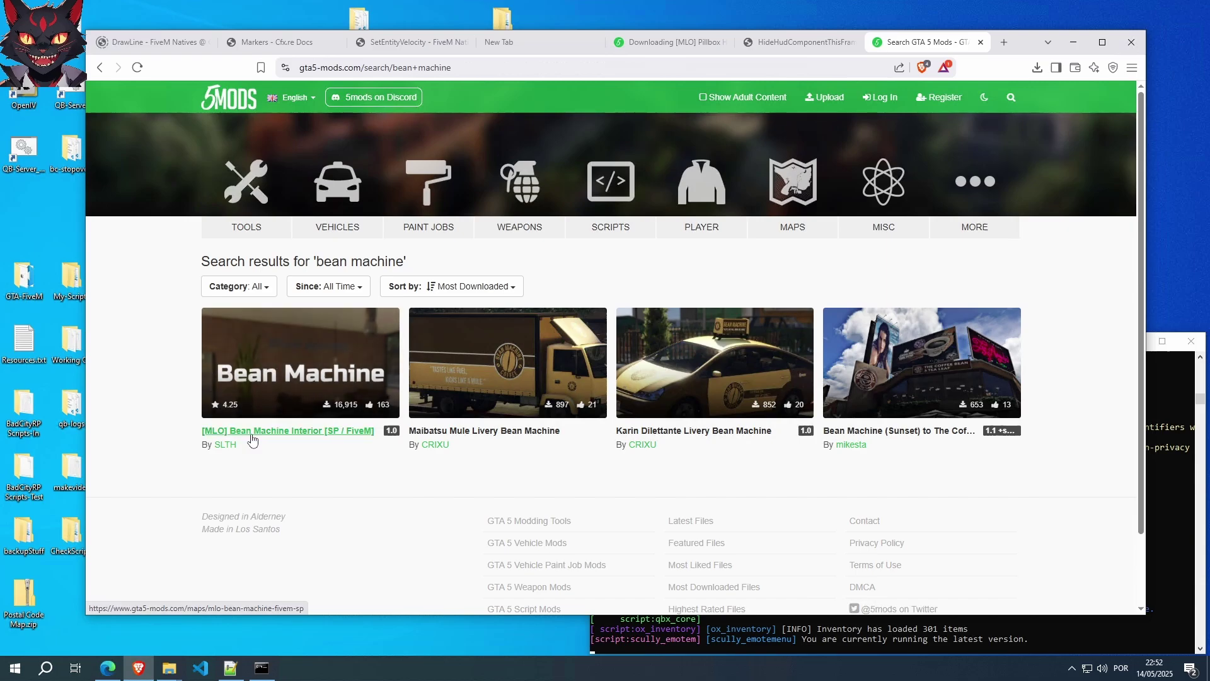
pyautogui.click(242, 350)
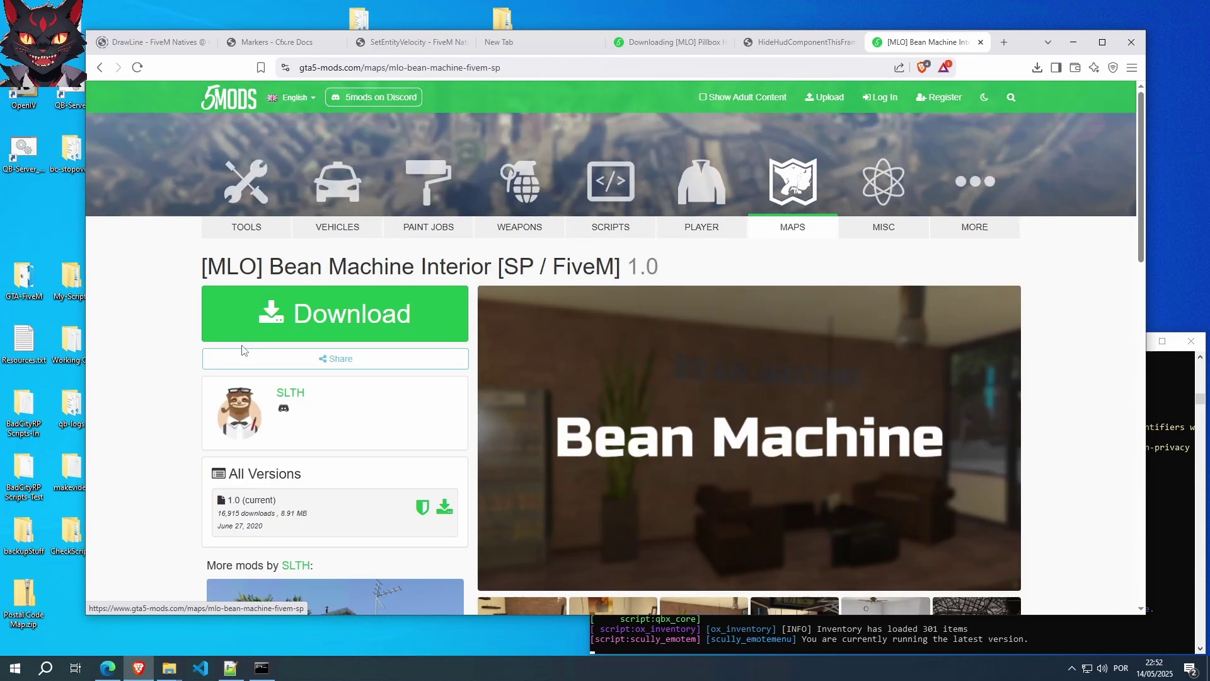
pyautogui.scroll(-2, 698, 361)
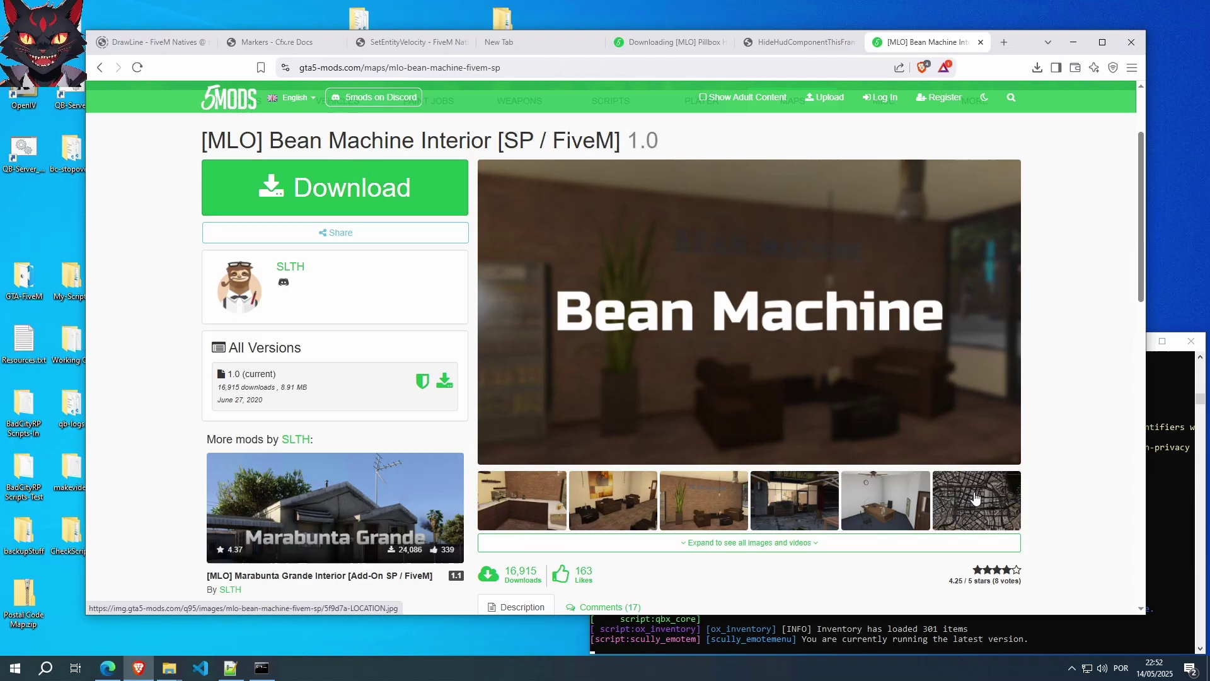
# Check the Bean Machine mod's location map image and download e8f7b0-beanmachine.rar to the Downloads folder.
pyautogui.click(997, 498)
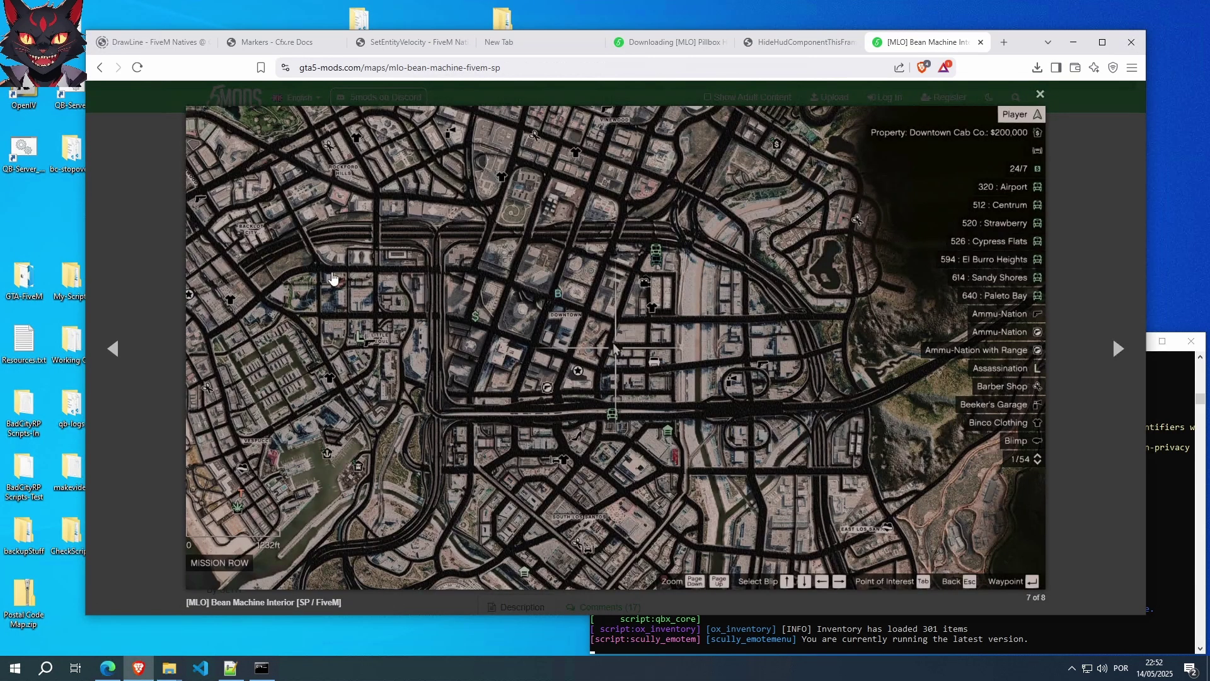
pyautogui.click(1103, 201)
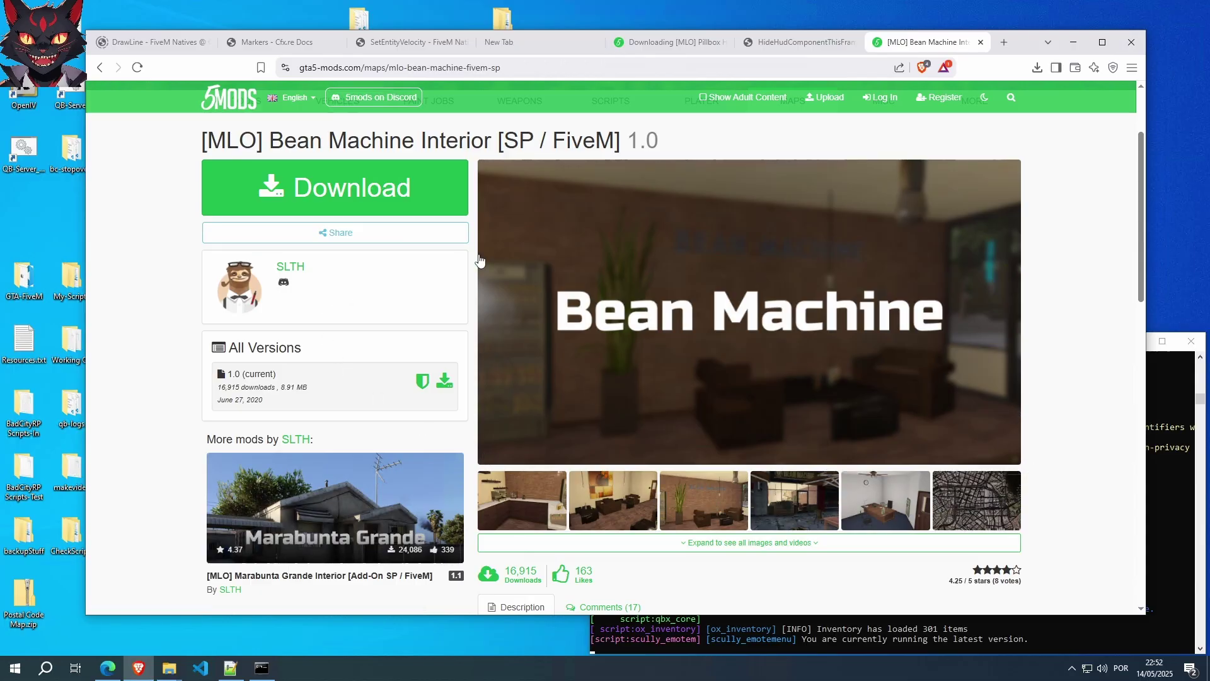
pyautogui.click(361, 189)
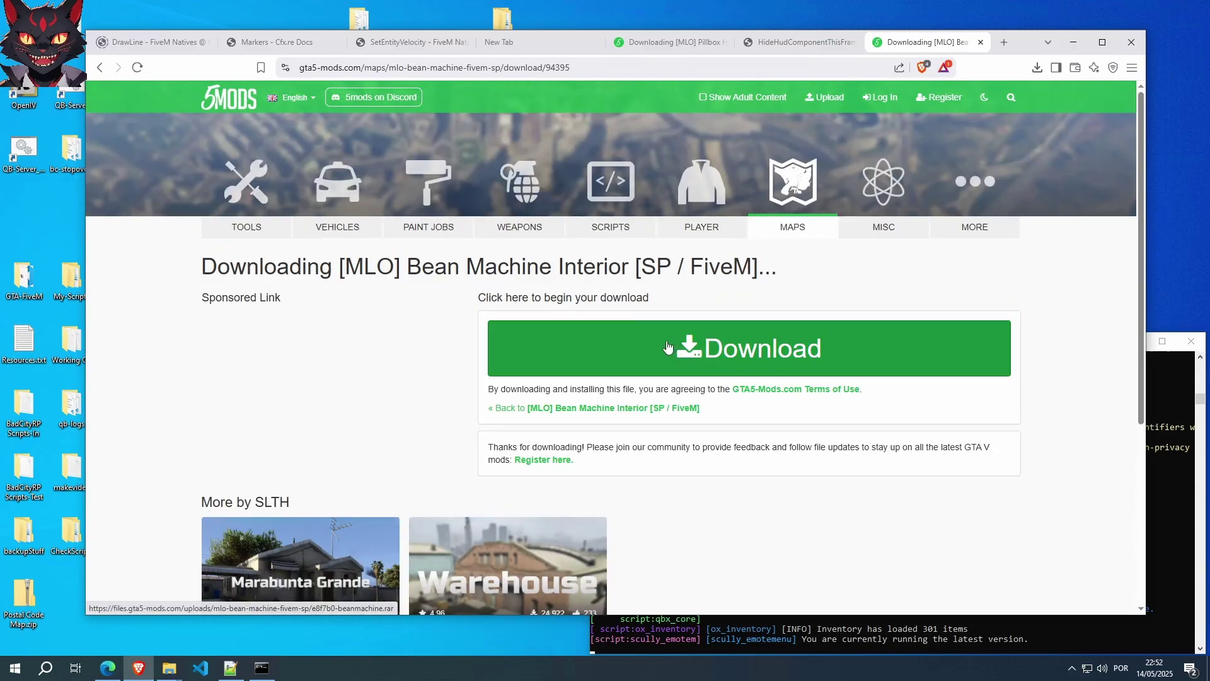
pyautogui.click(713, 348)
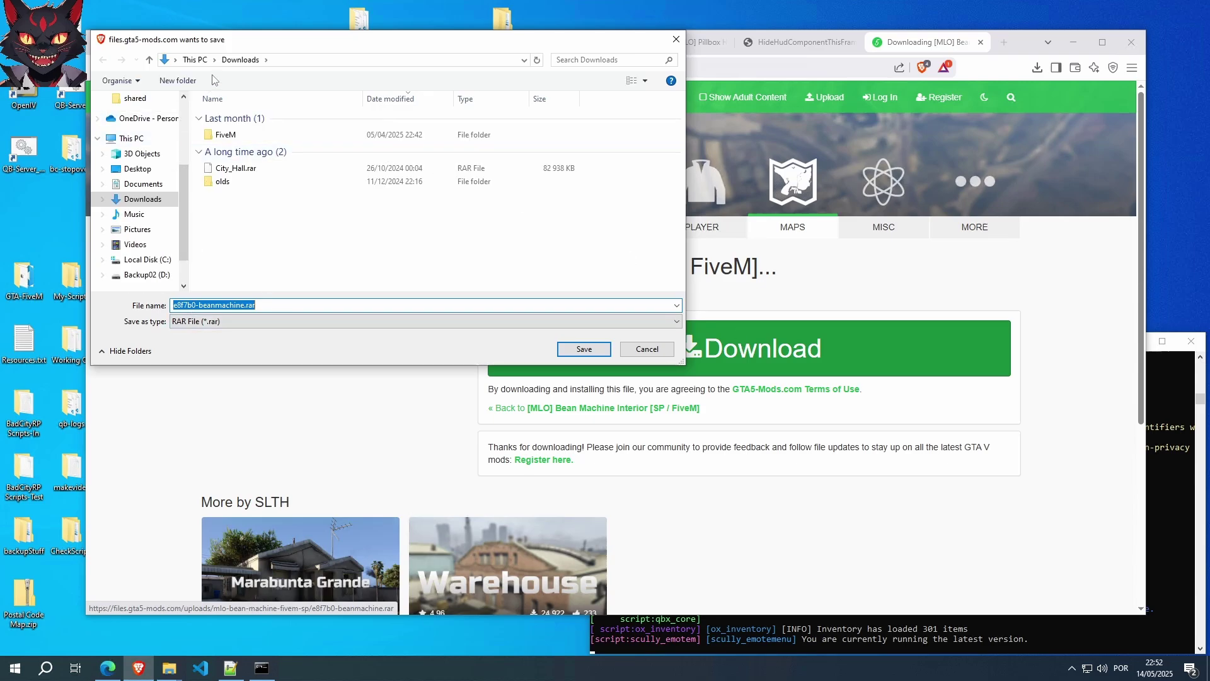
pyautogui.click(584, 349)
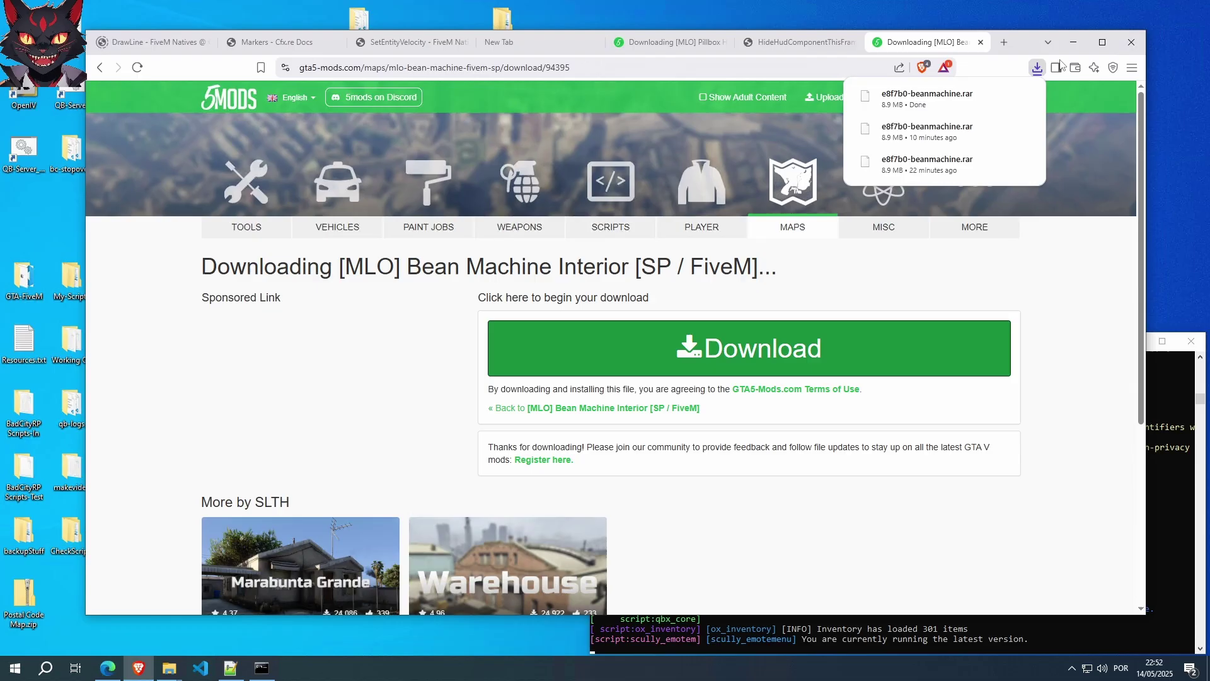
pyautogui.click(1074, 44)
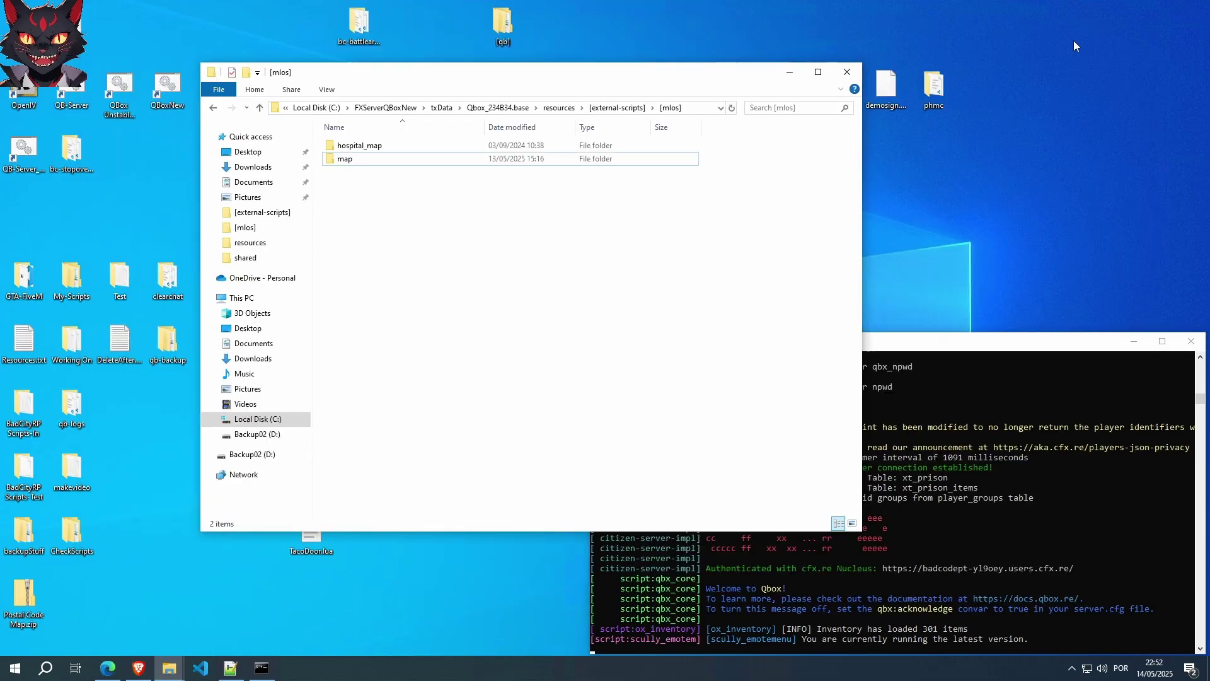
# Bring up the Downloads folder beside the [mlos] folder window and open e8f7b0-beanmachine.rar in 7-Zip.
pyautogui.moveTo(608, 72); pyautogui.dragTo(874, 77)
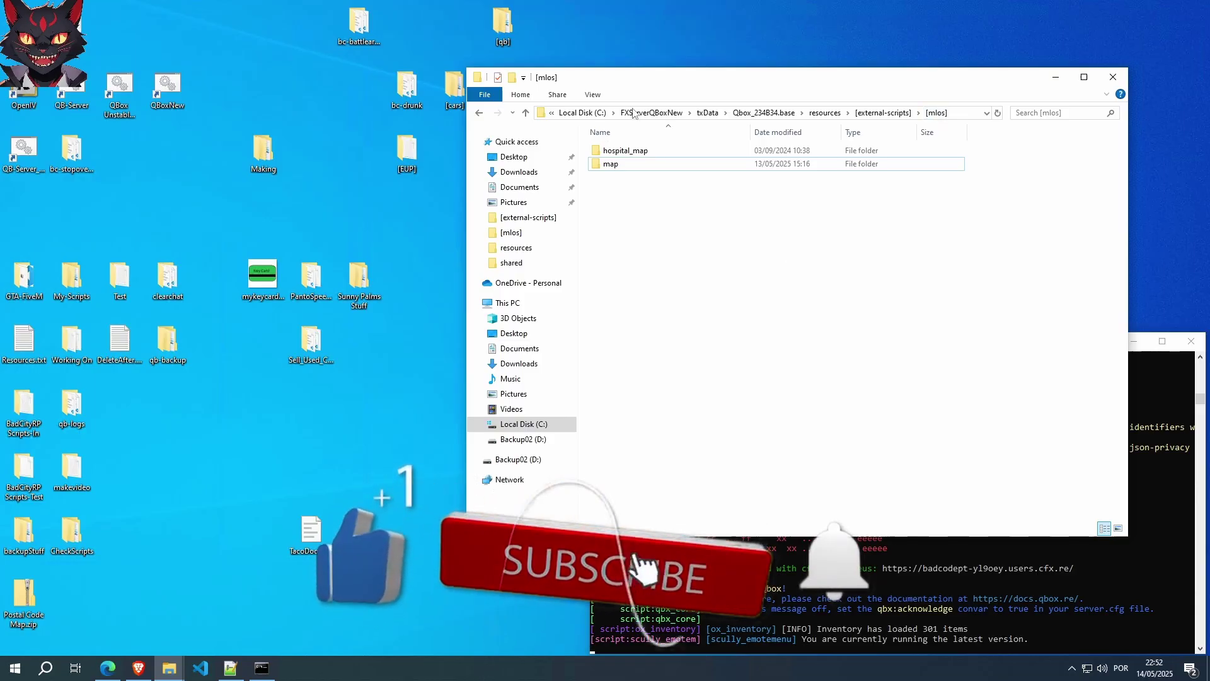
pyautogui.moveTo(709, 83); pyautogui.dragTo(731, 85)
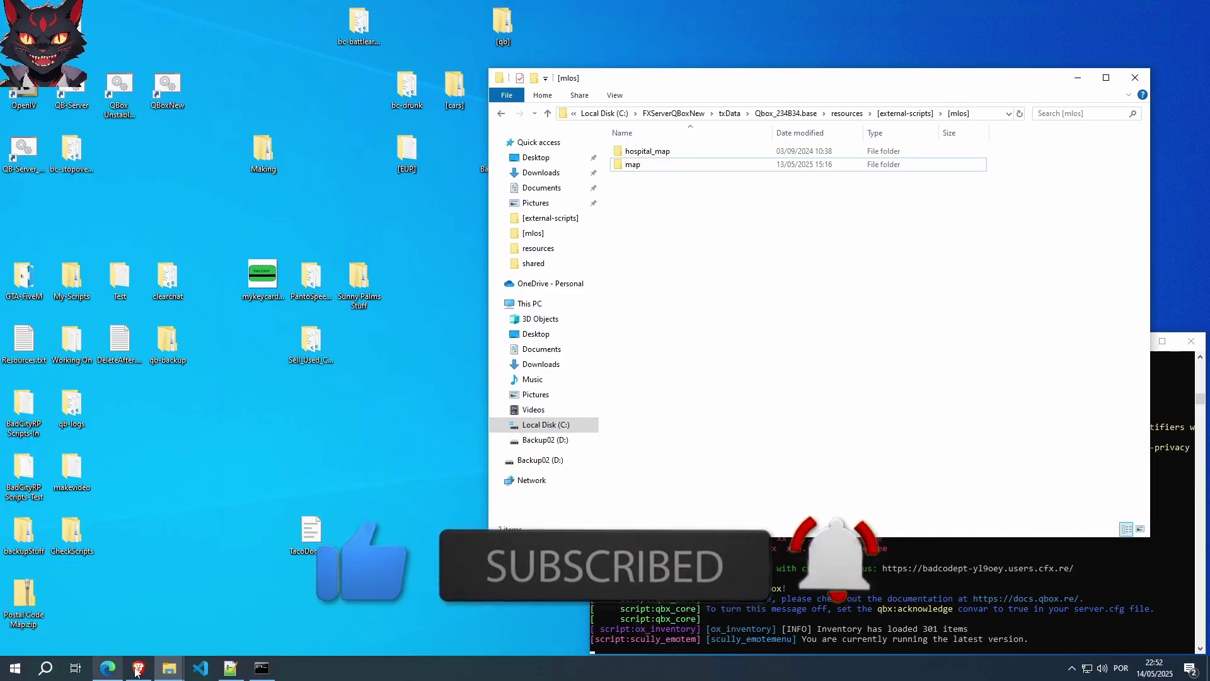
pyautogui.moveTo(172, 672)
pyautogui.click(236, 619)
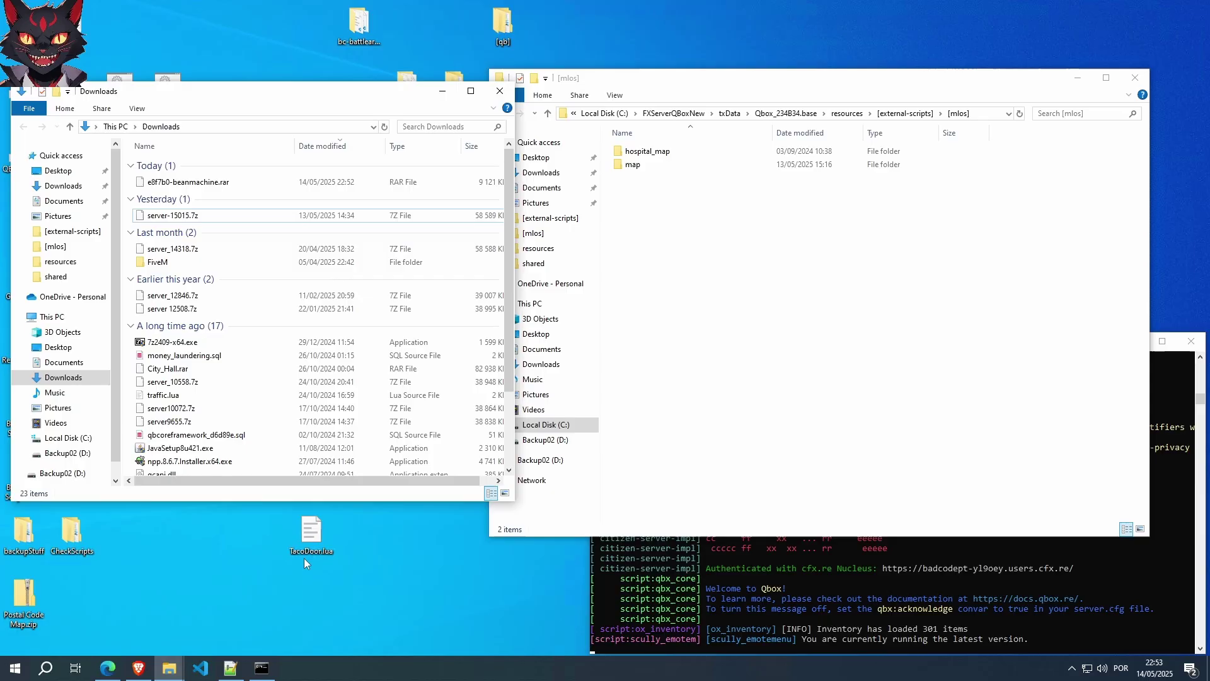
pyautogui.click(230, 183)
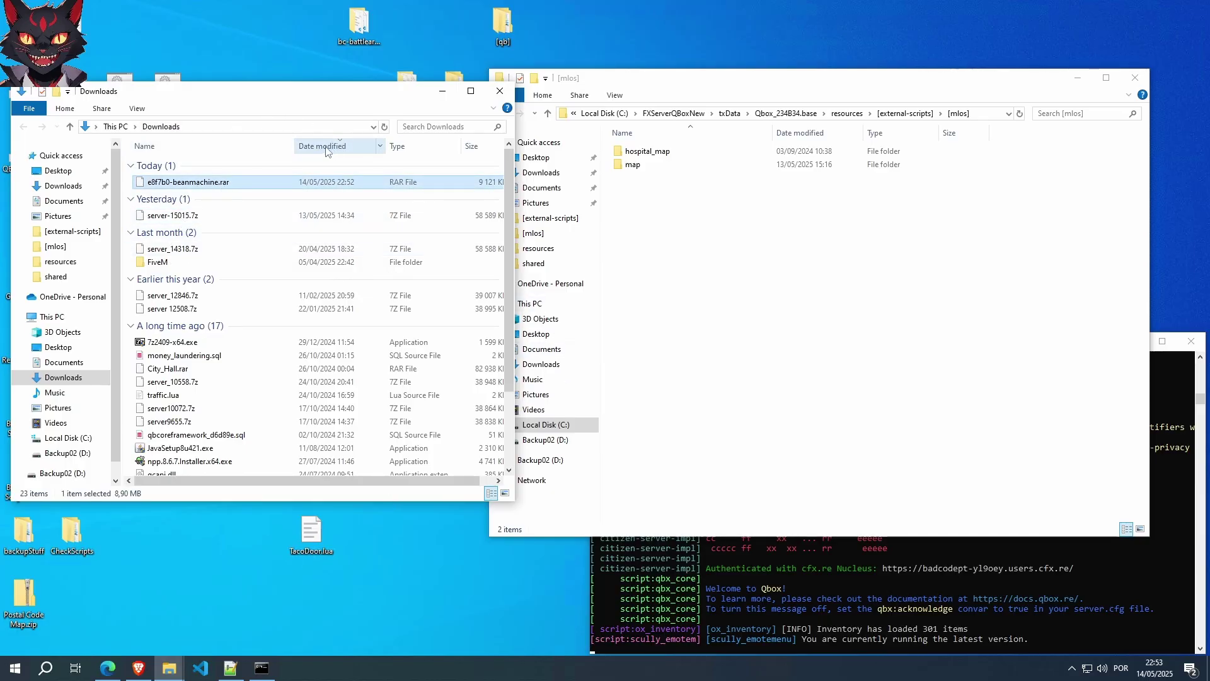
pyautogui.rightClick(184, 182)
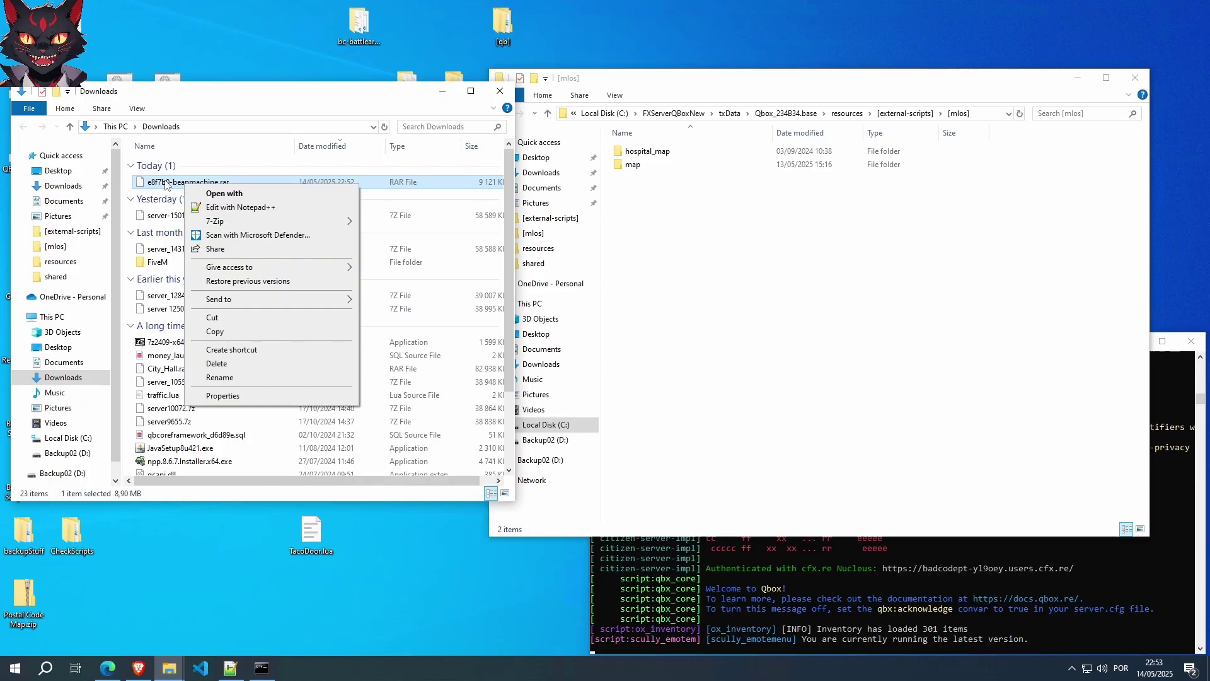
pyautogui.moveTo(222, 222)
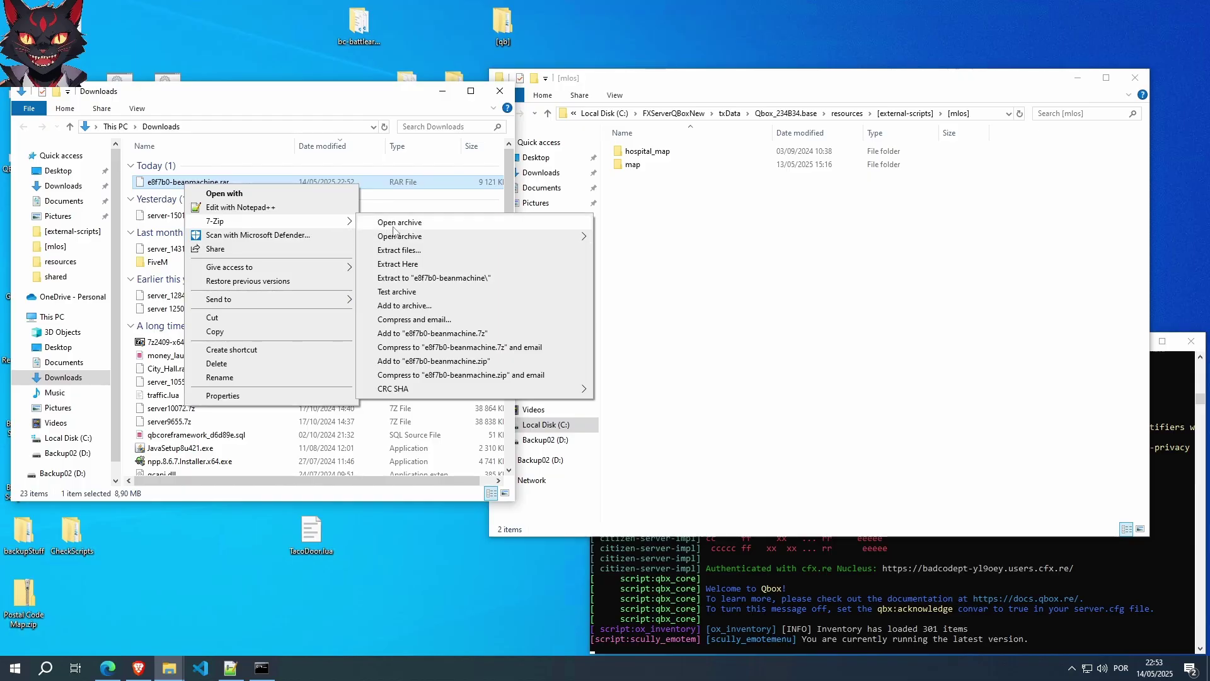
pyautogui.click(417, 227)
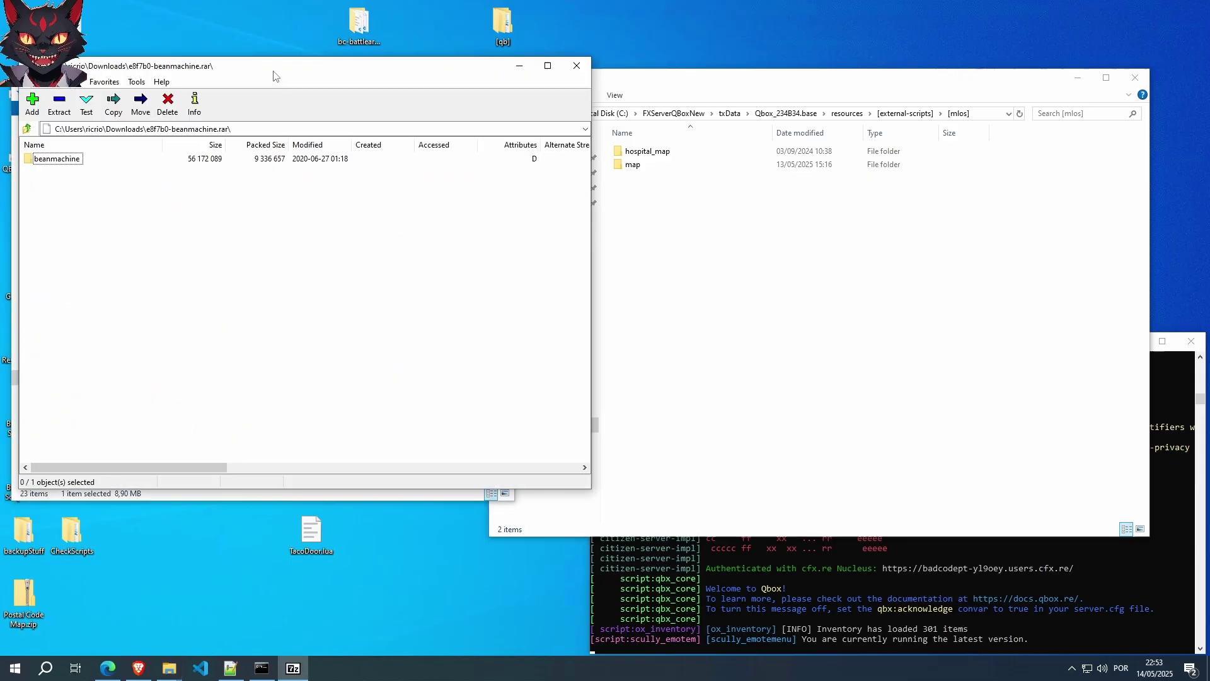
# Arrange the archive window and a smaller [mlos] folder window side by side.
pyautogui.moveTo(271, 73); pyautogui.dragTo(260, 74)
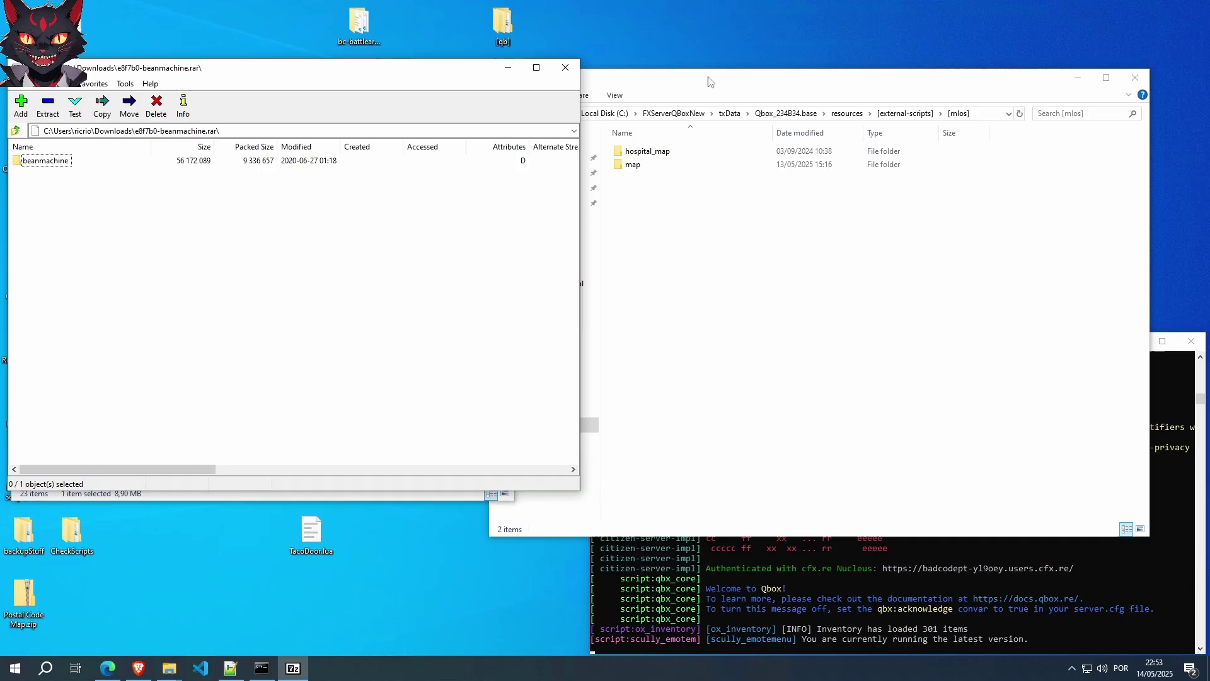
pyautogui.moveTo(670, 79); pyautogui.dragTo(691, 70)
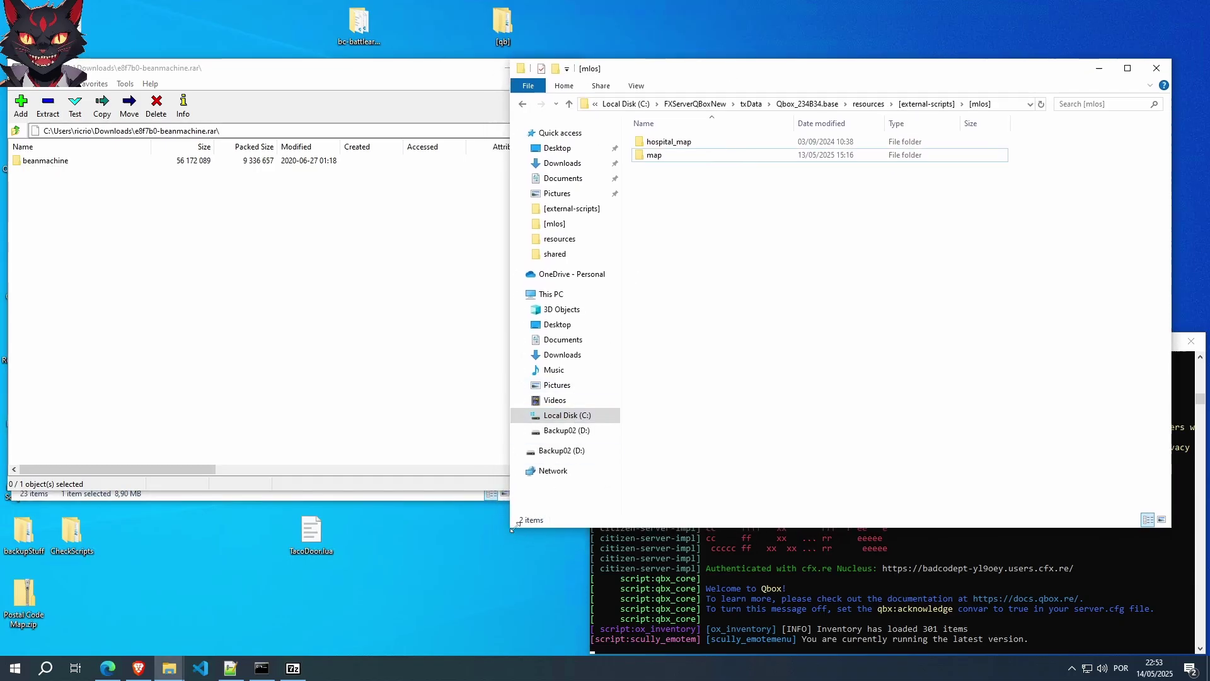
pyautogui.moveTo(509, 527); pyautogui.dragTo(549, 489)
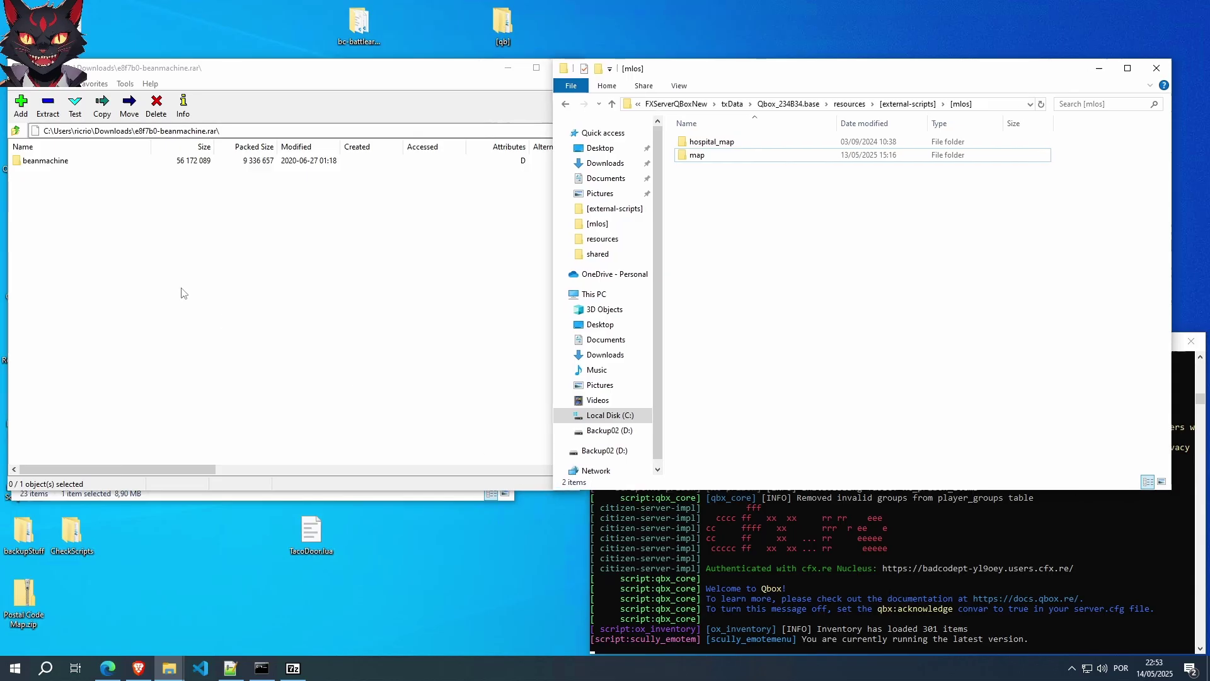
# Open the archive's beanmachine folder, compare FiveM with SP, and inspect the contents of FiveM's rflx_beanmachine folder.
pyautogui.click(142, 219)
pyautogui.doubleClick(34, 162)
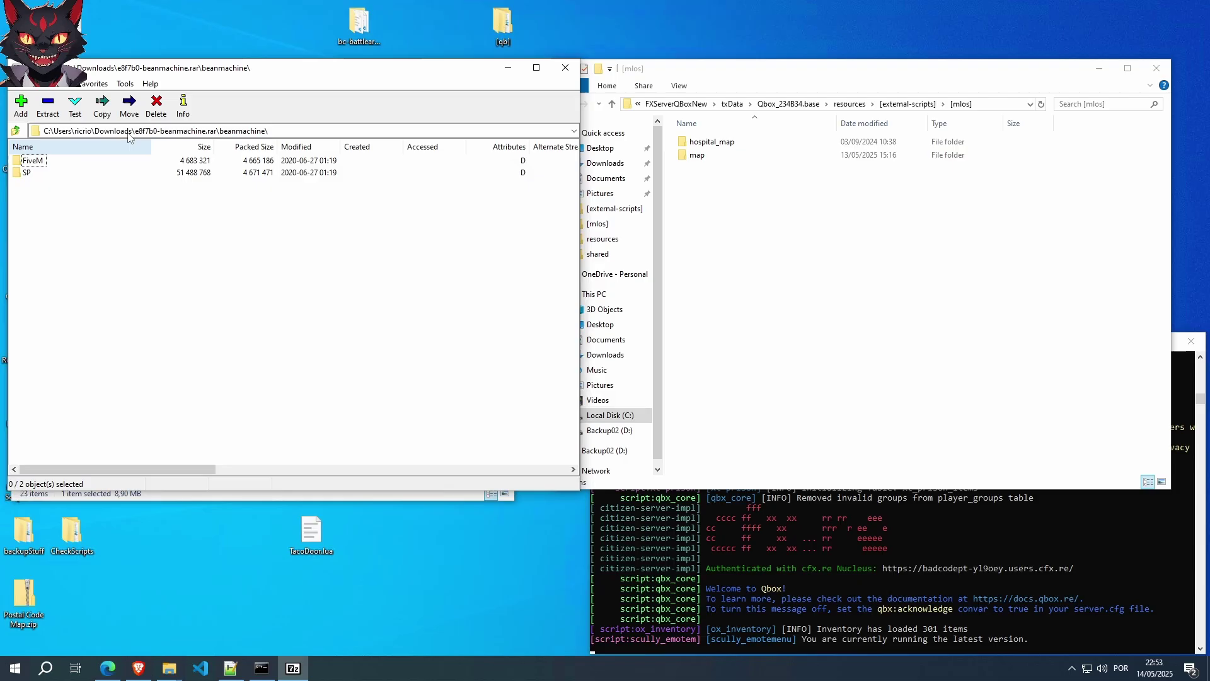
pyautogui.click(28, 162)
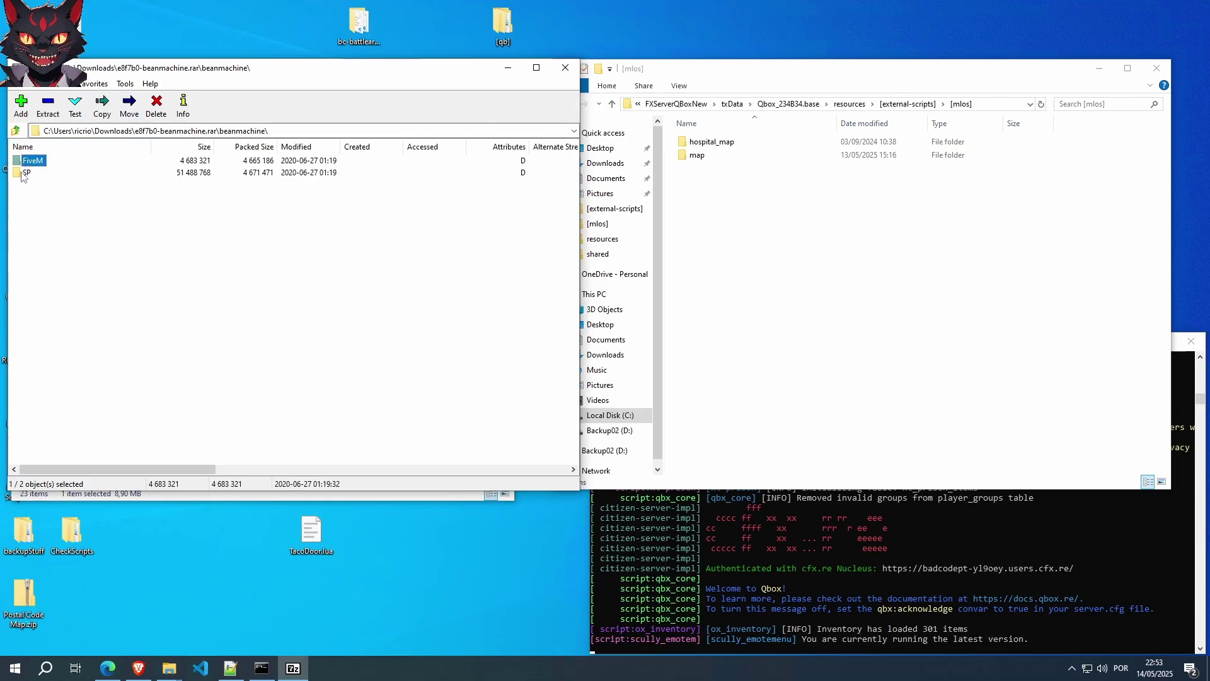
pyautogui.click(22, 175)
pyautogui.click(25, 165)
pyautogui.click(24, 174)
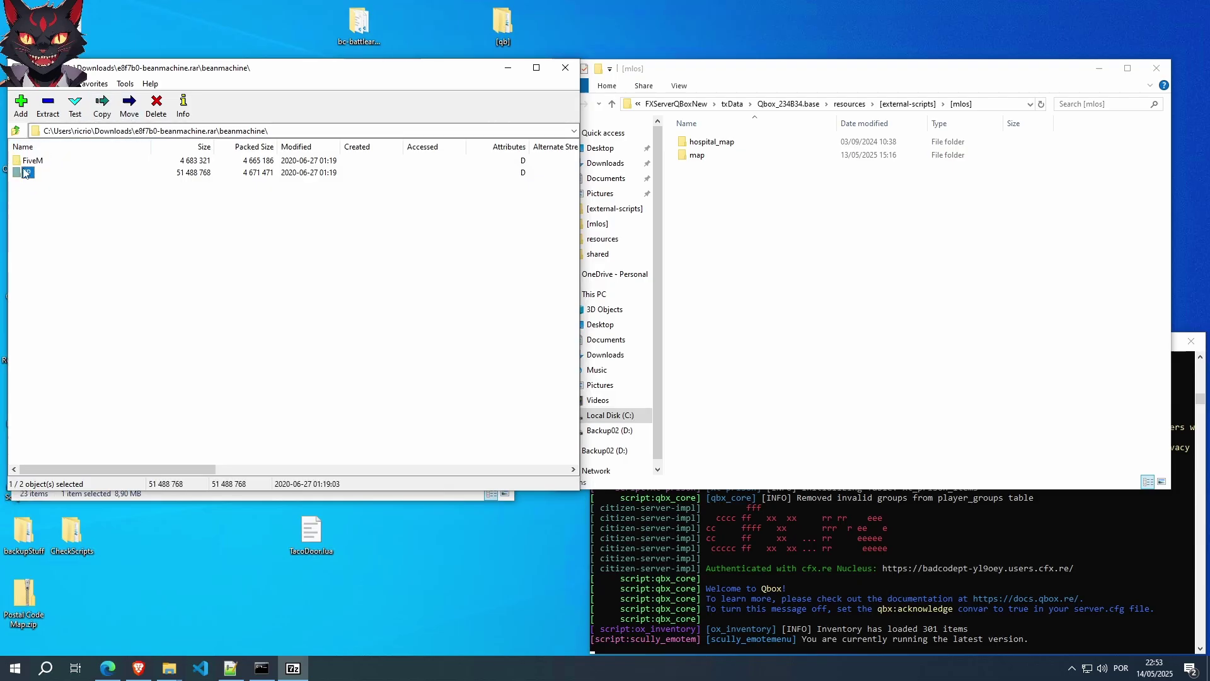
pyautogui.doubleClick(41, 163)
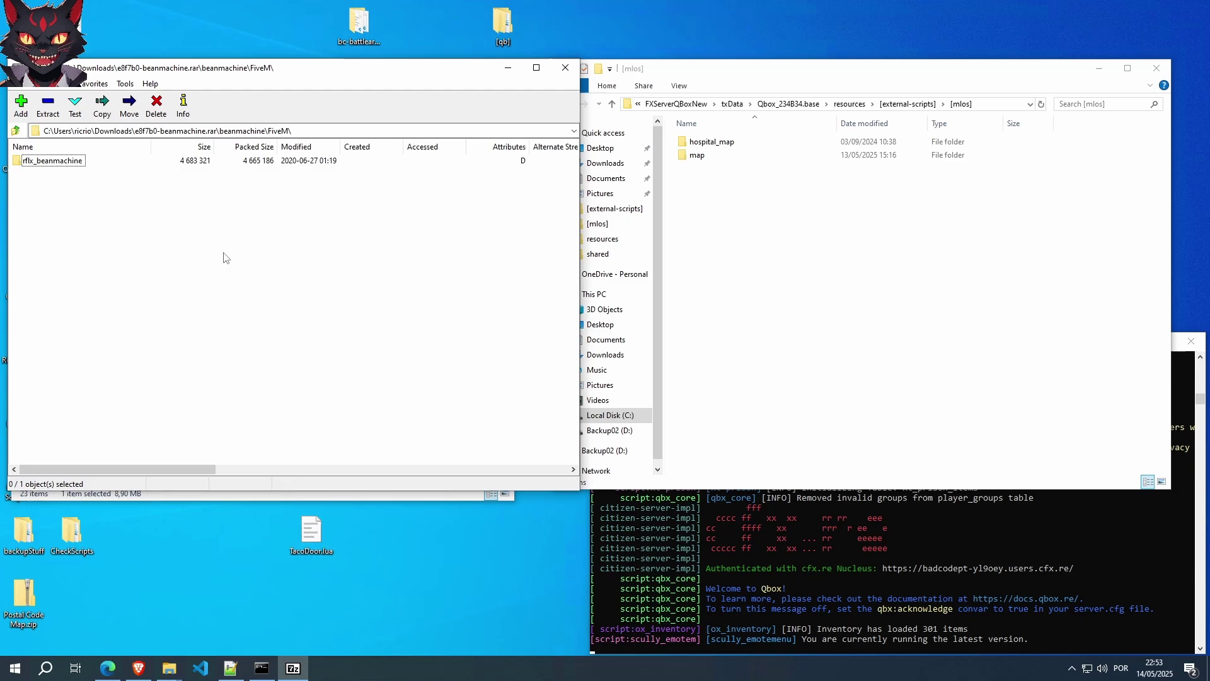
pyautogui.click(45, 167)
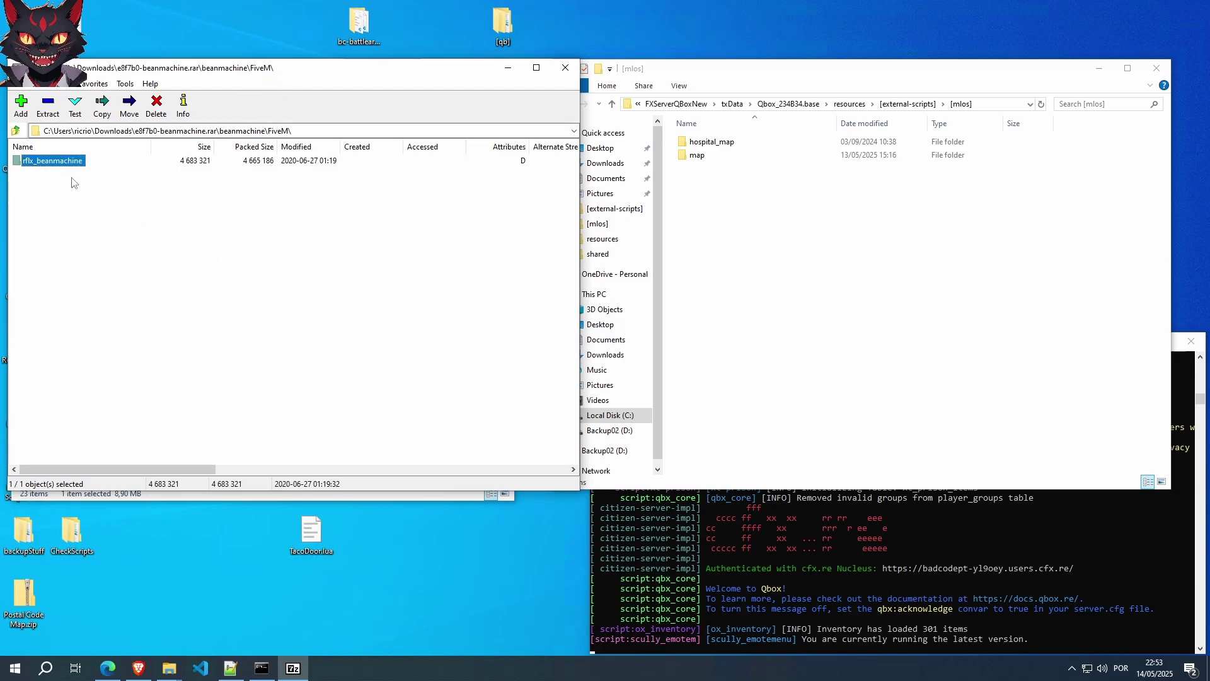
pyautogui.doubleClick(33, 162)
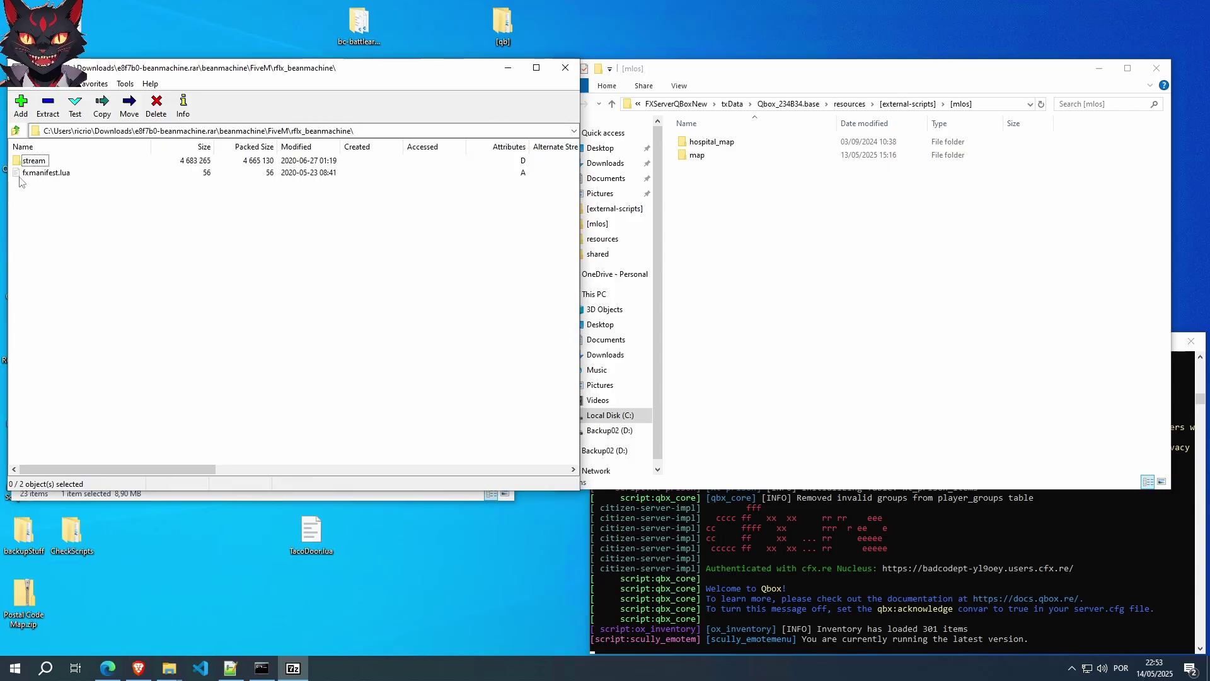
# Copy the rflx_beanmachine folder from the archive into [mlos] and close the archive and Downloads windows.
pyautogui.click(17, 133)
pyautogui.moveTo(47, 163); pyautogui.dragTo(792, 224)
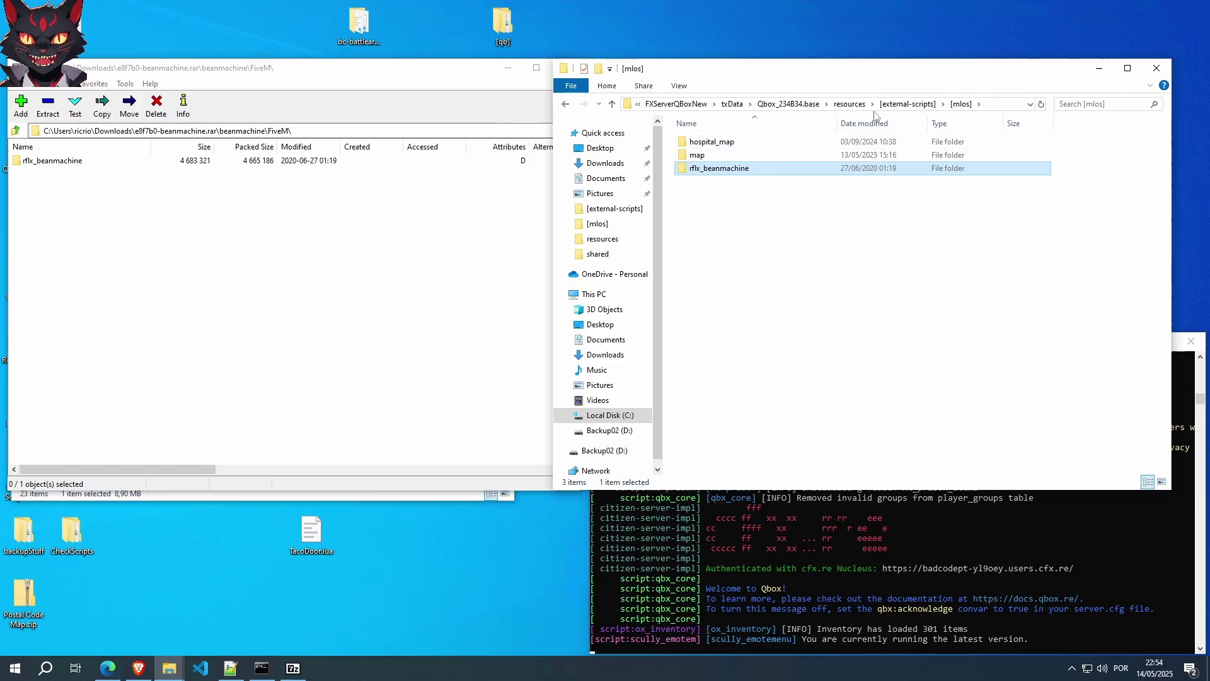
pyautogui.click(317, 79)
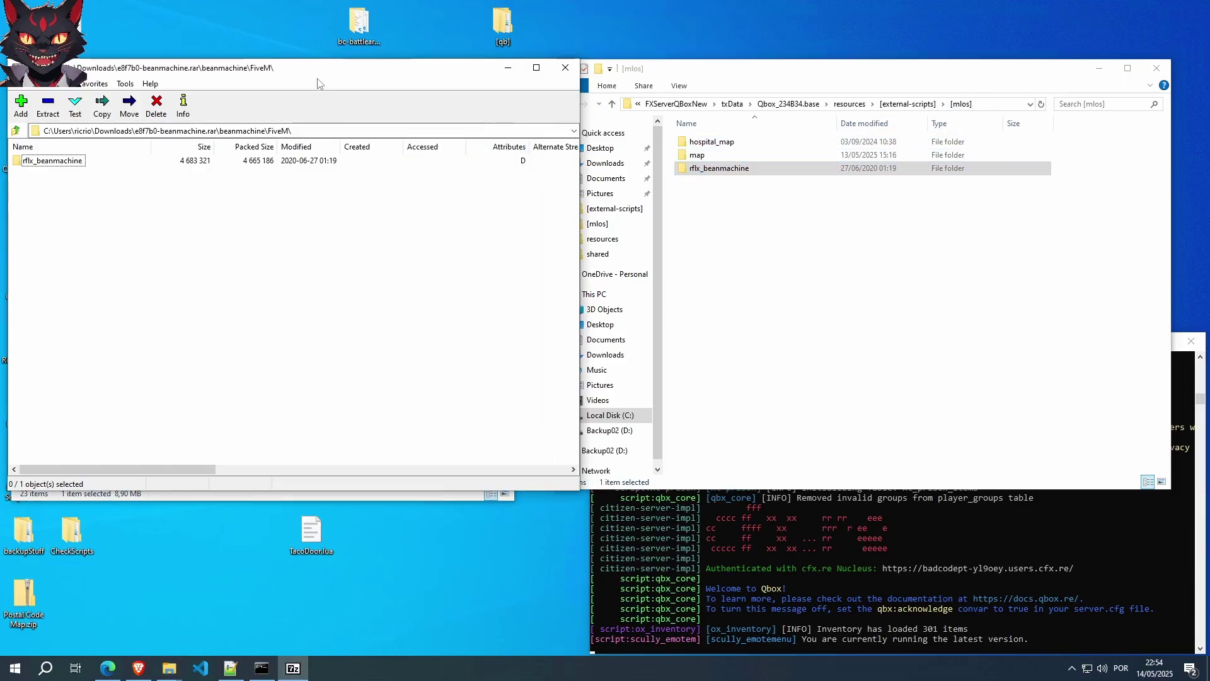
pyautogui.click(558, 73)
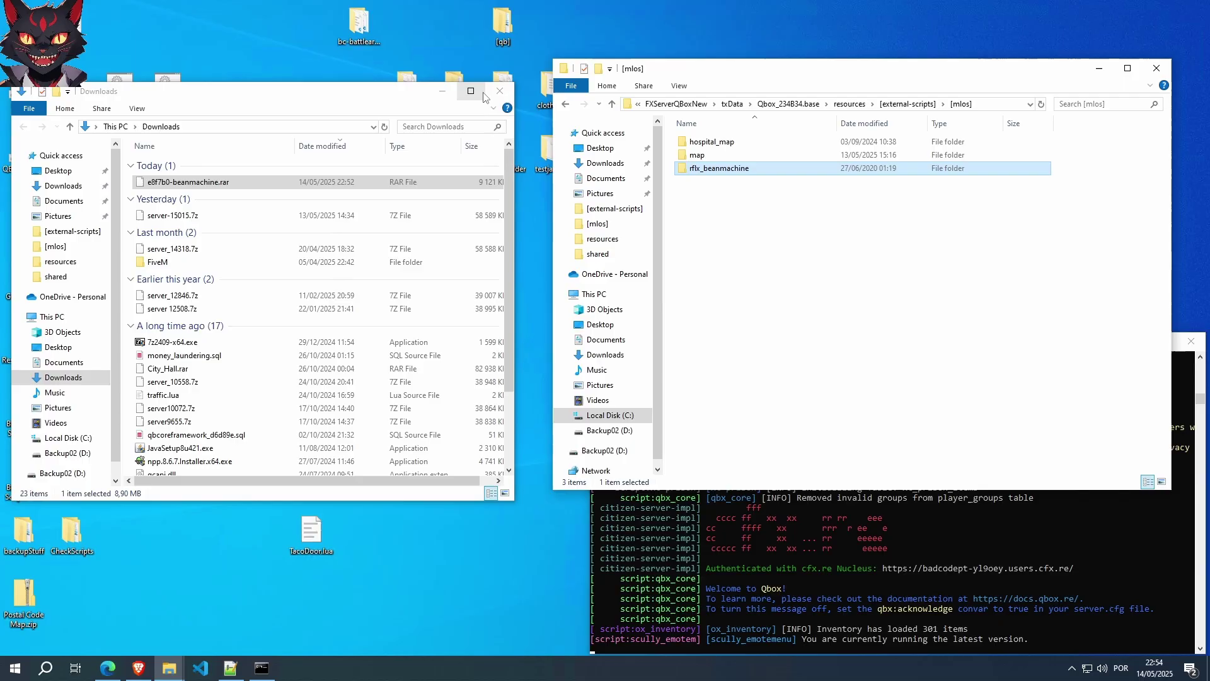
pyautogui.click(505, 91)
pyautogui.moveTo(817, 80); pyautogui.dragTo(603, 77)
pyautogui.click(514, 229)
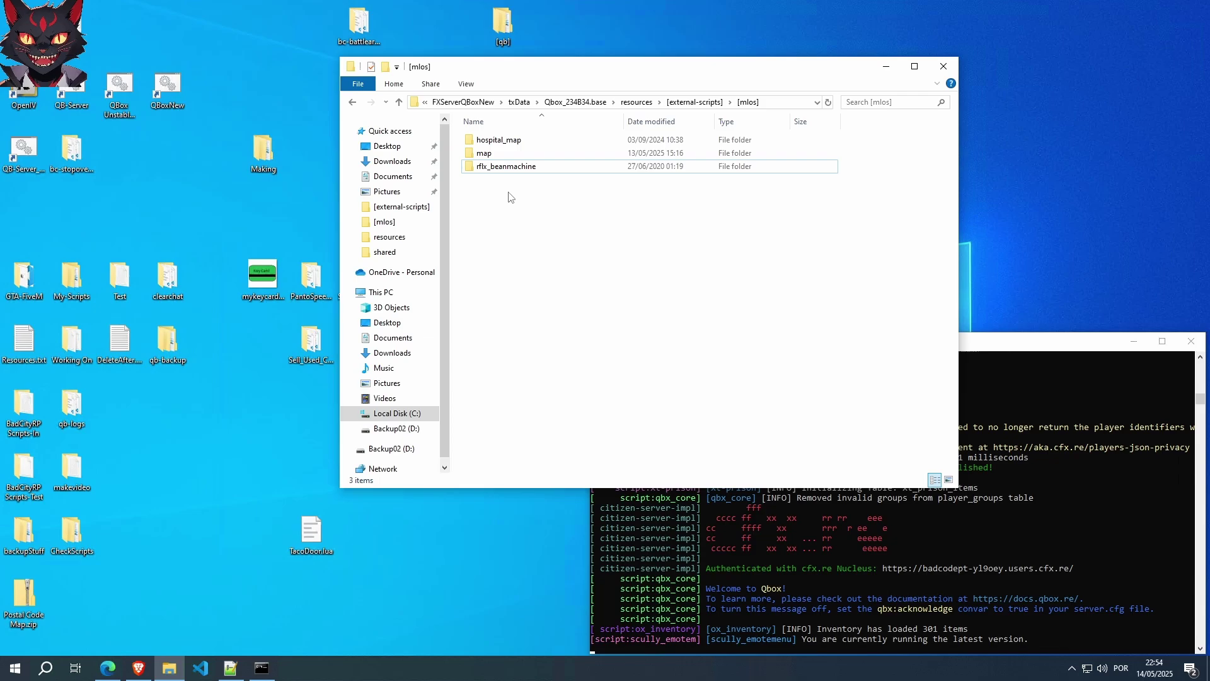
# Switch to txAdmin in Edge and reload the server's resource list with the filter "bean".
pyautogui.click(108, 667)
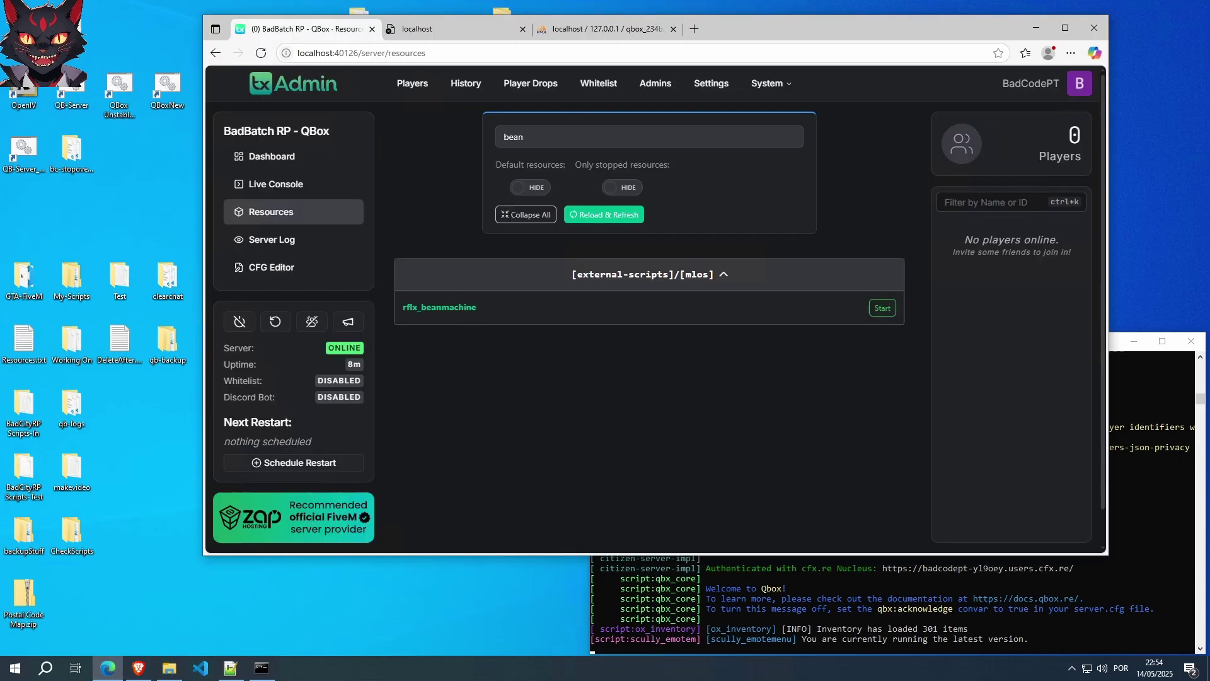
pyautogui.click(590, 136)
pyautogui.click(602, 216)
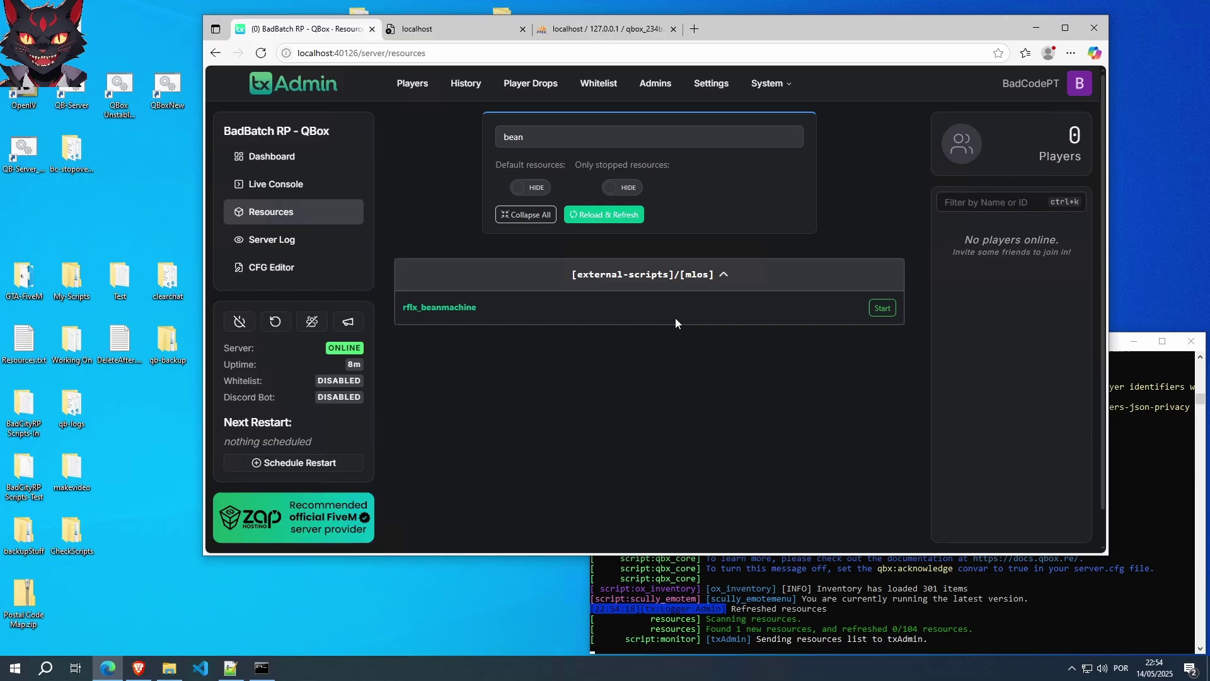
# Restart the BadBatch RP - QBox server from txAdmin and confirm the restart.
pyautogui.click(278, 327)
pyautogui.click(278, 324)
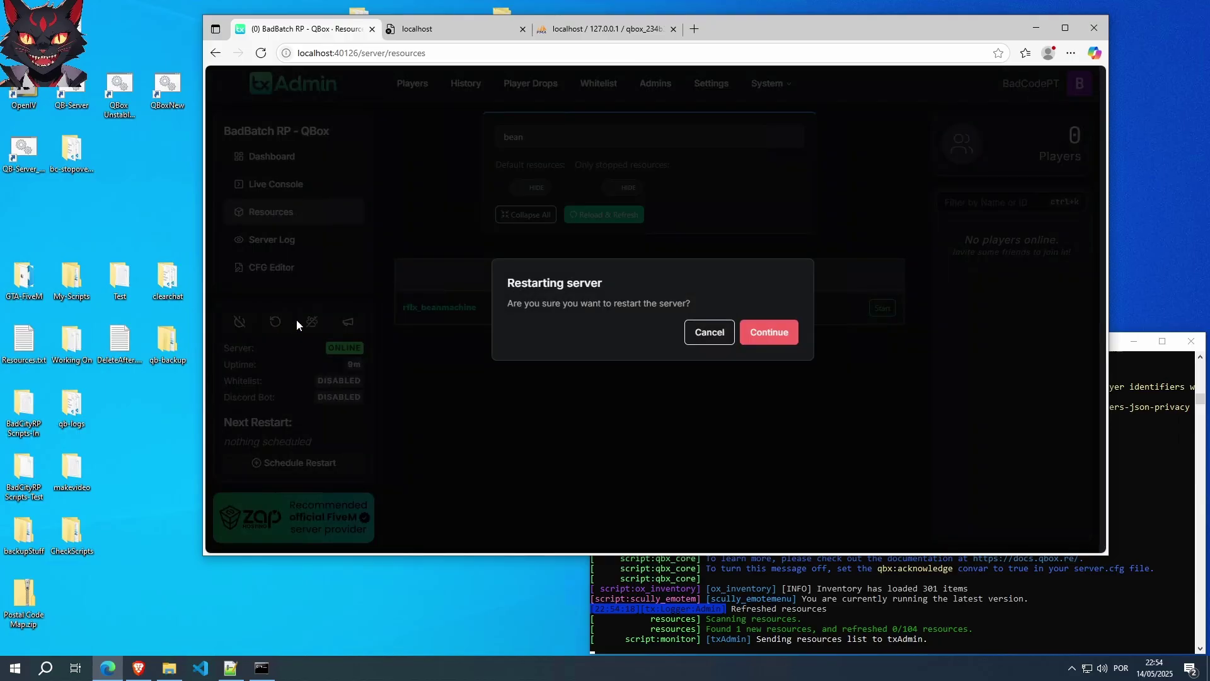
pyautogui.click(766, 330)
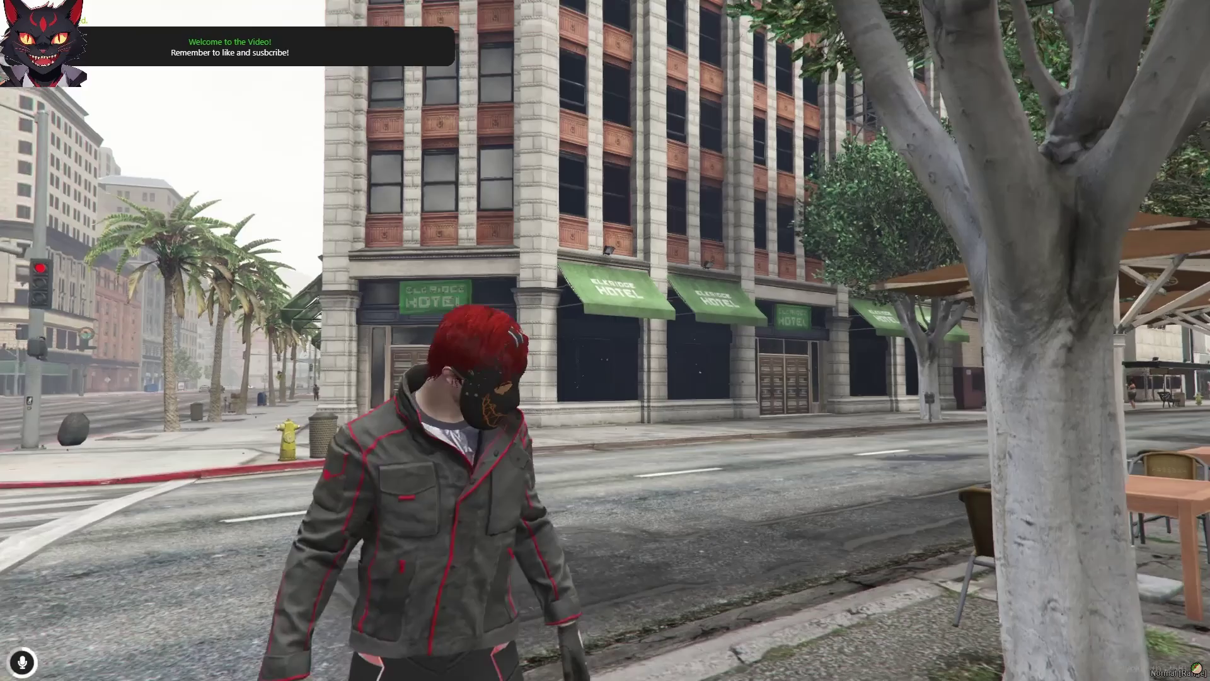
pyautogui.press('s')
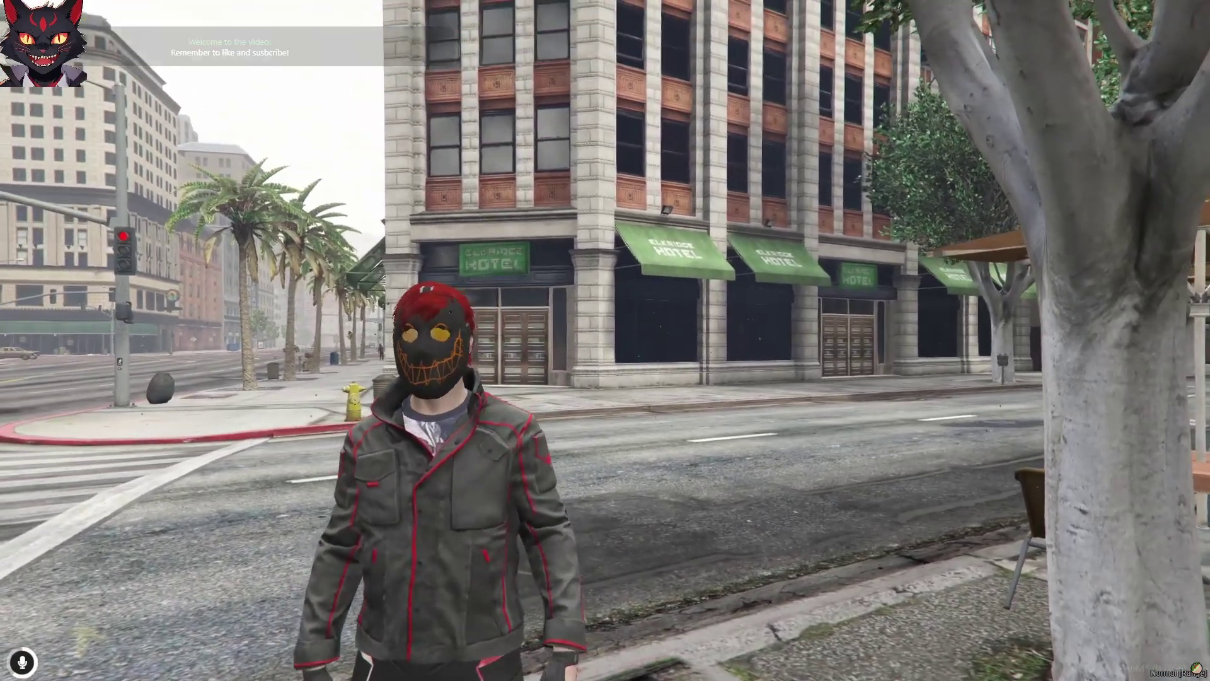
pyautogui.press('s')
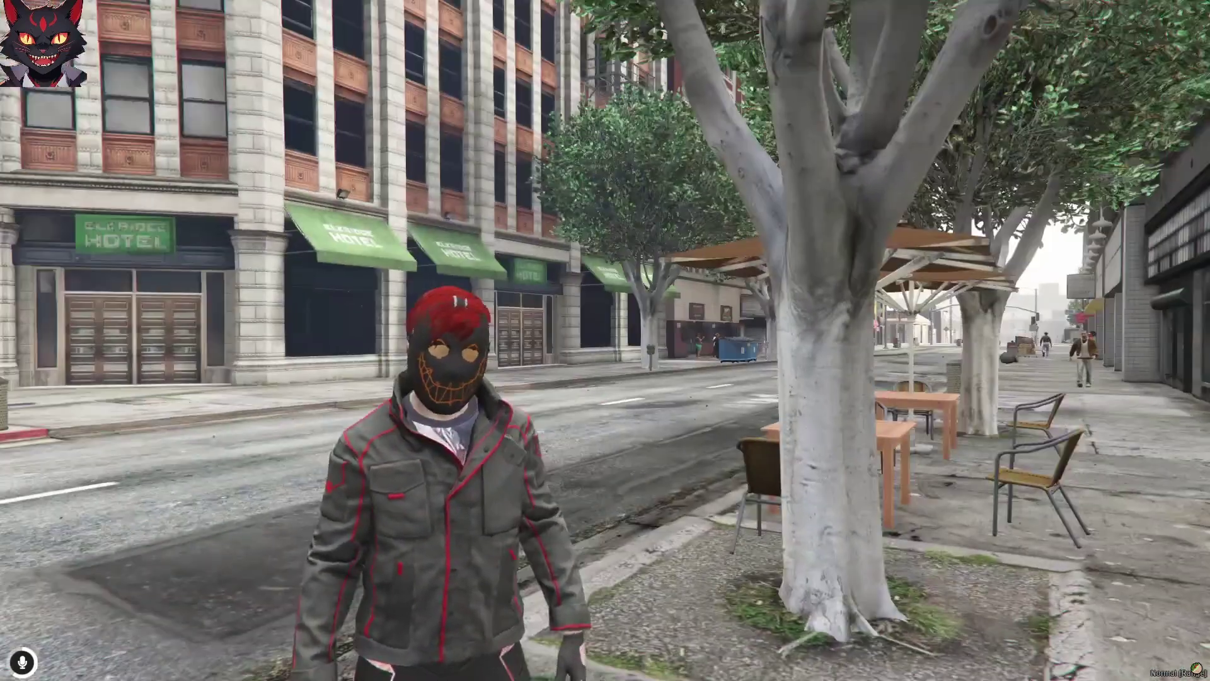
pyautogui.press('w')
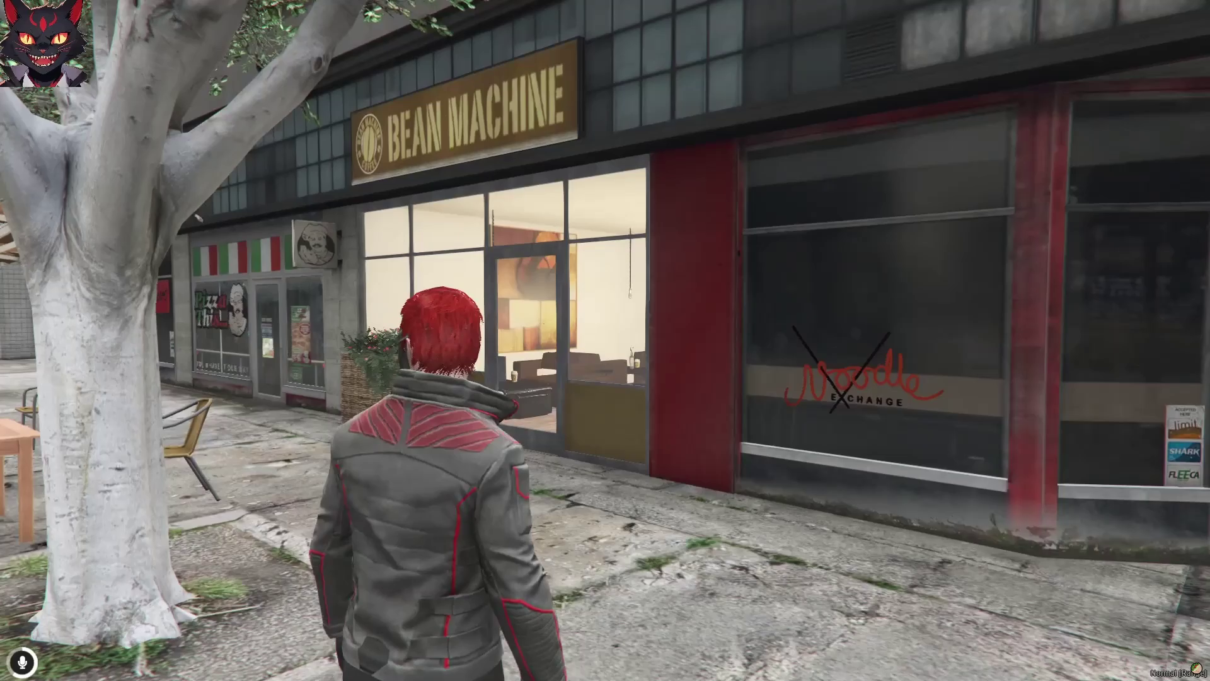
pyautogui.press('w')
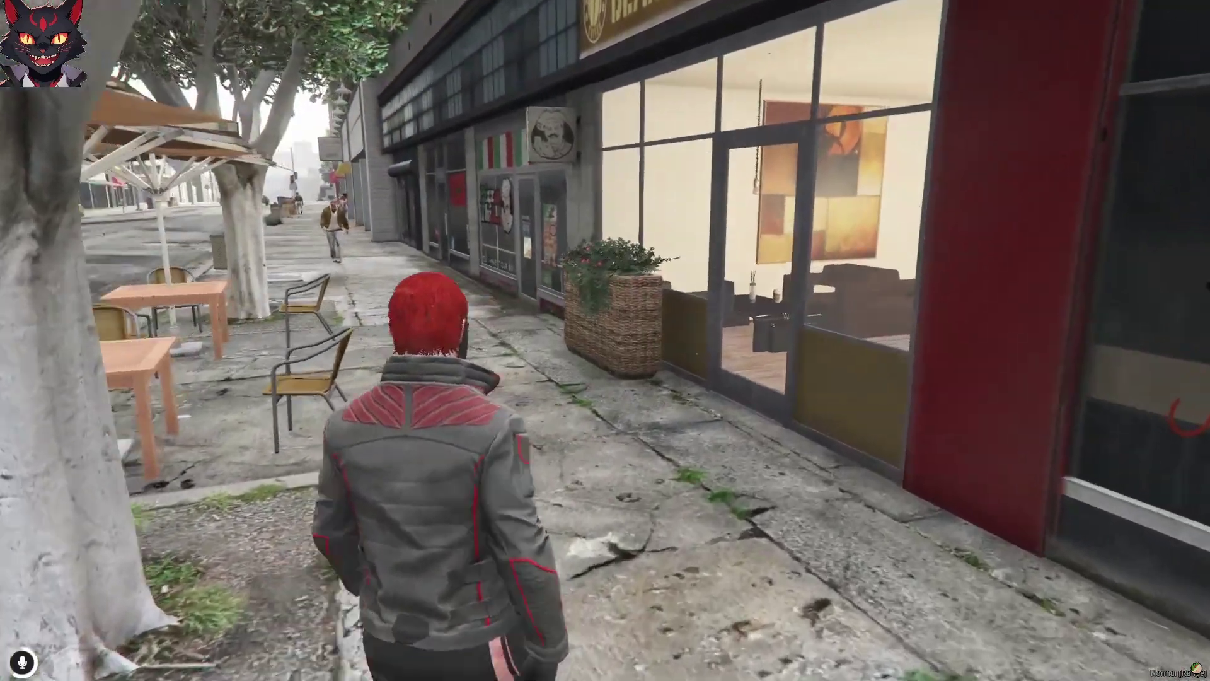
pyautogui.press('w')
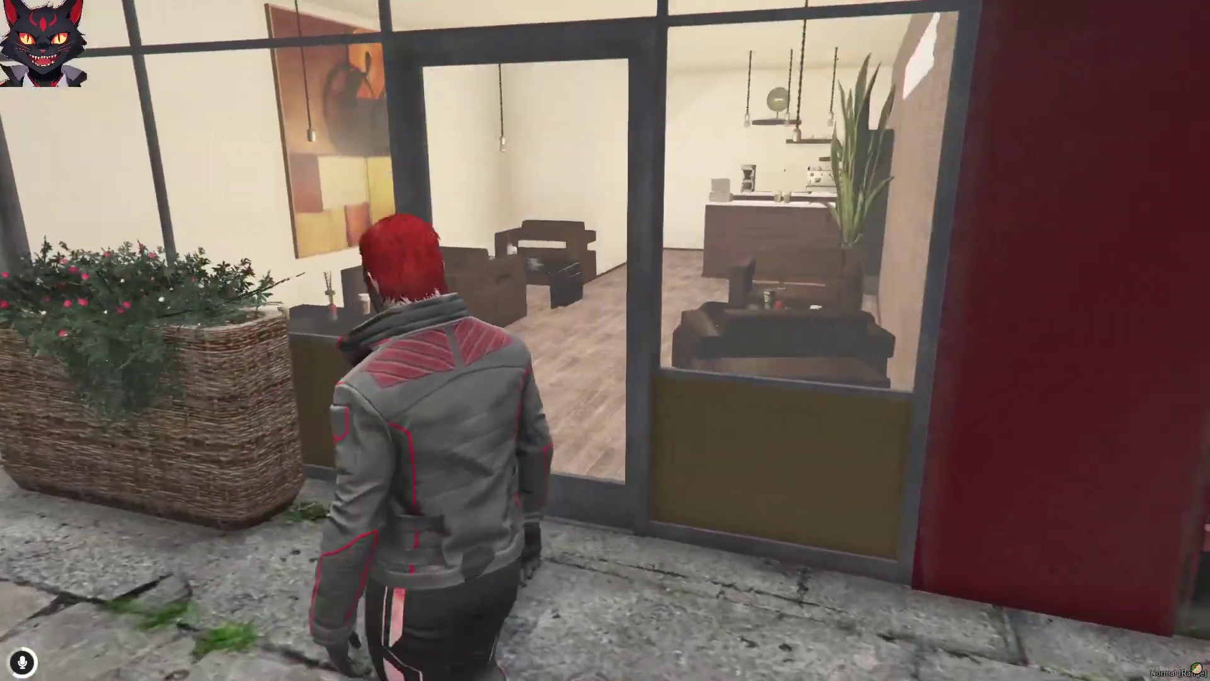
pyautogui.press('w')
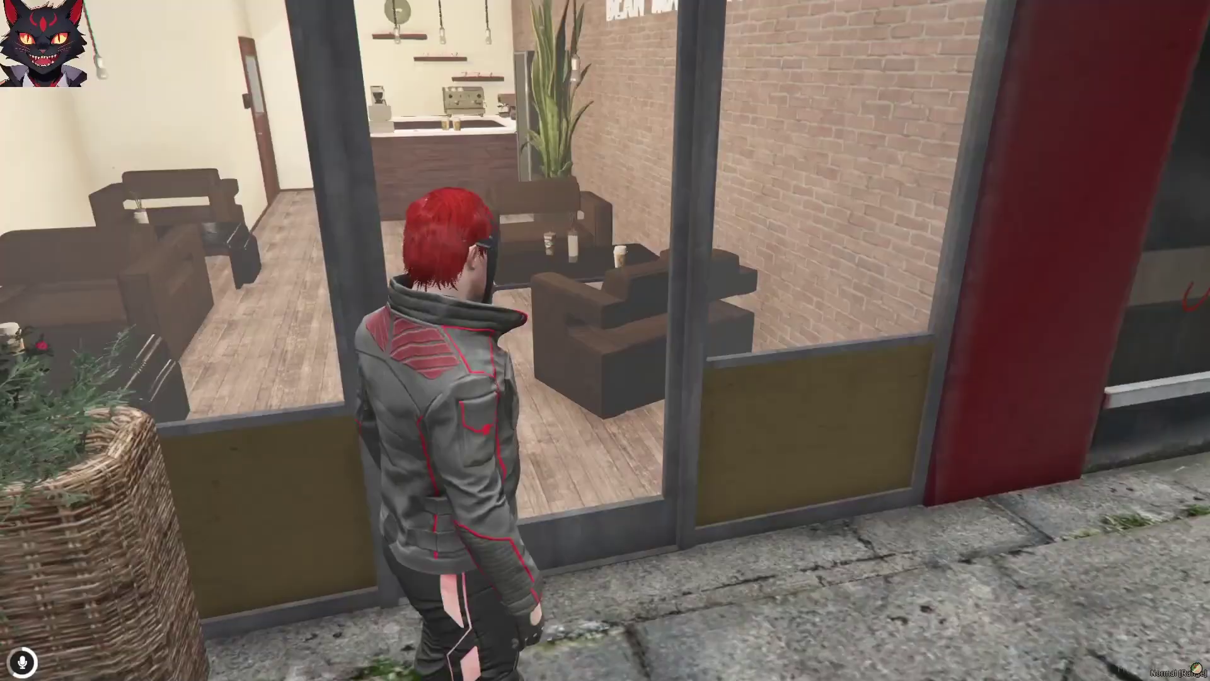
pyautogui.press('w')
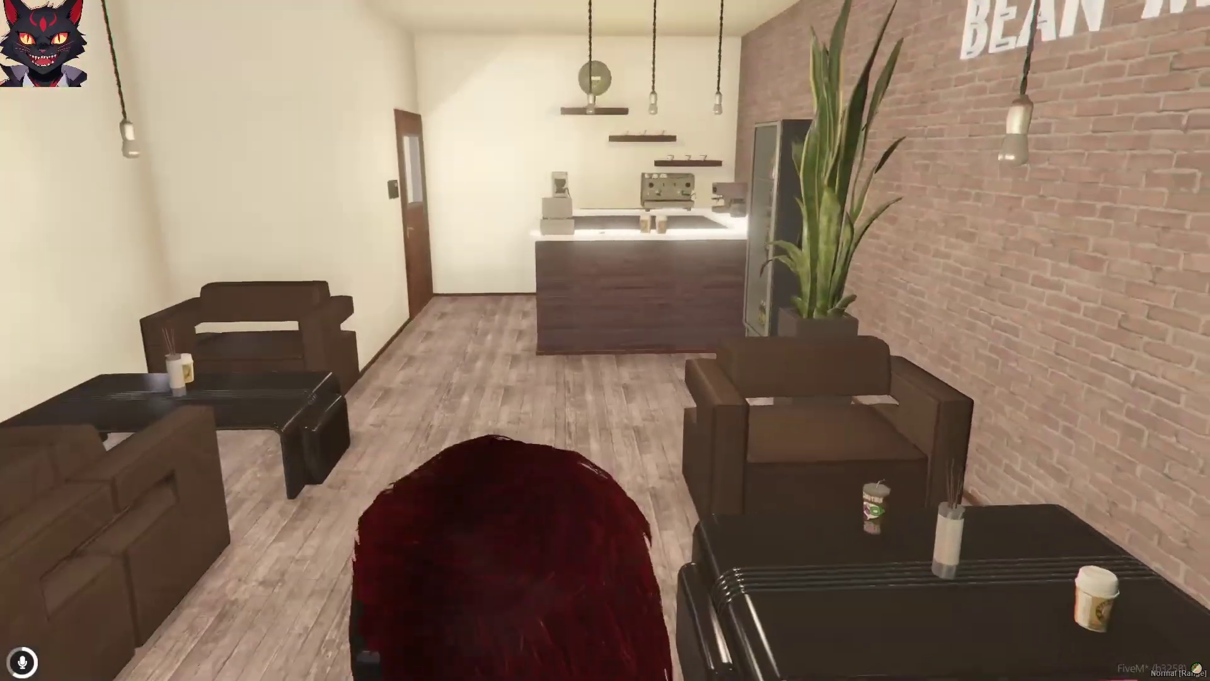